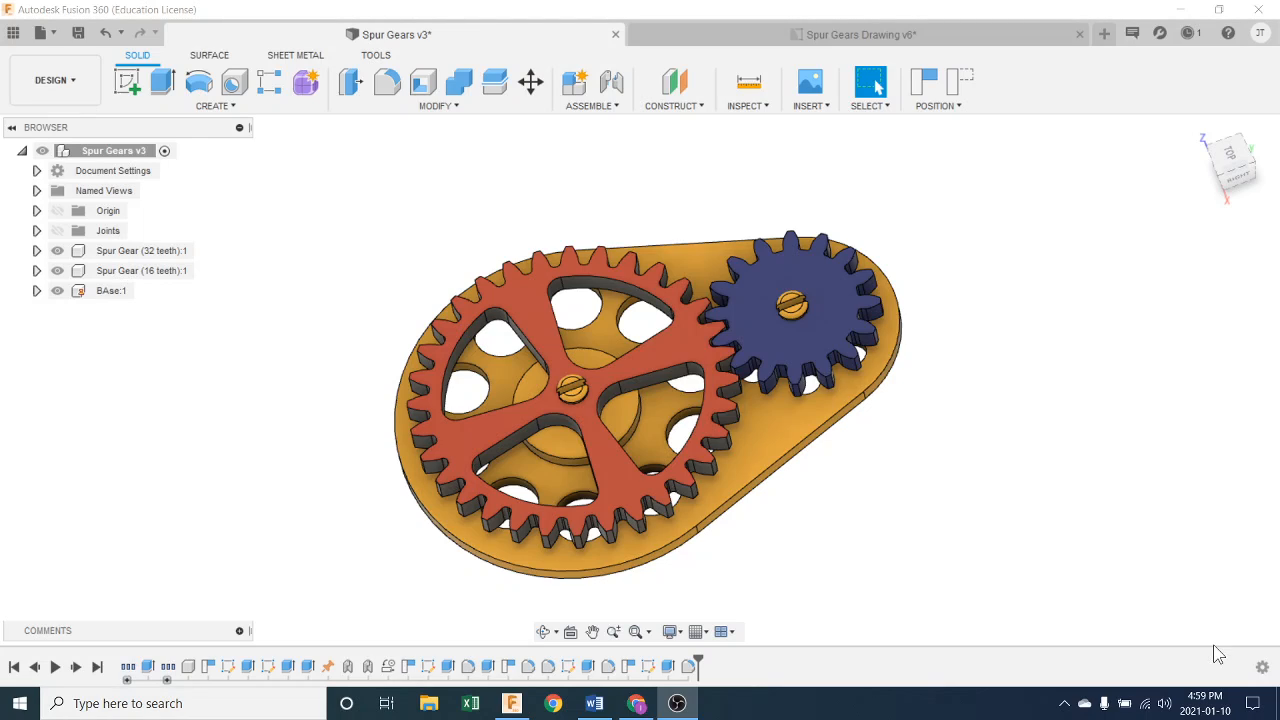
# Turn the large red gear to check the meshing motion, and review both sheets of the Spur Gears drawing.
pyautogui.moveTo(680, 338); pyautogui.dragTo(682, 411)
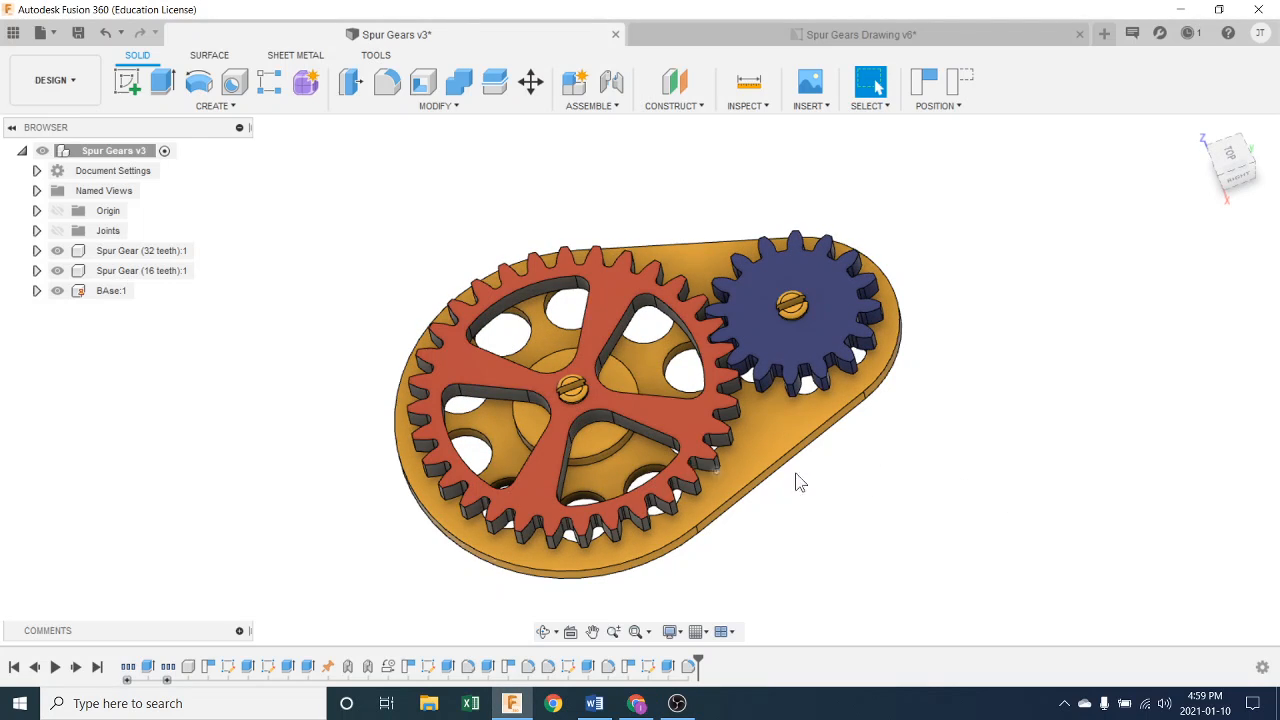
pyautogui.click(775, 36)
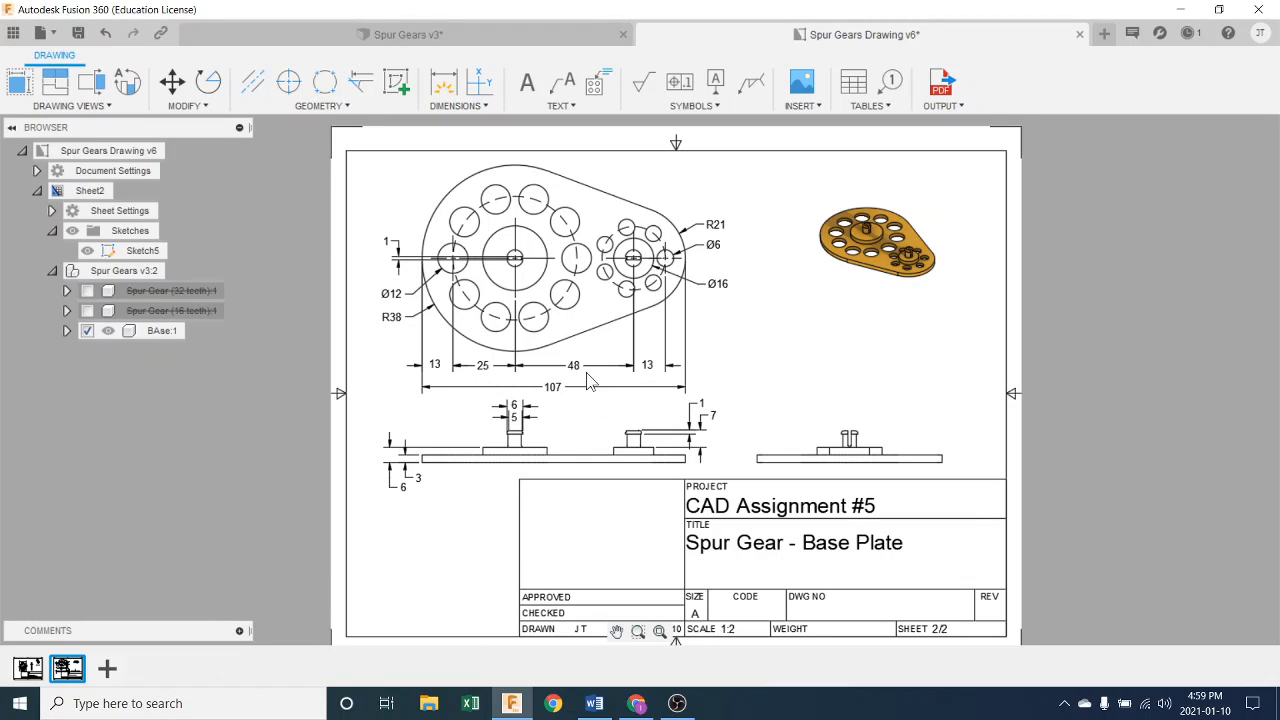
pyautogui.click(28, 668)
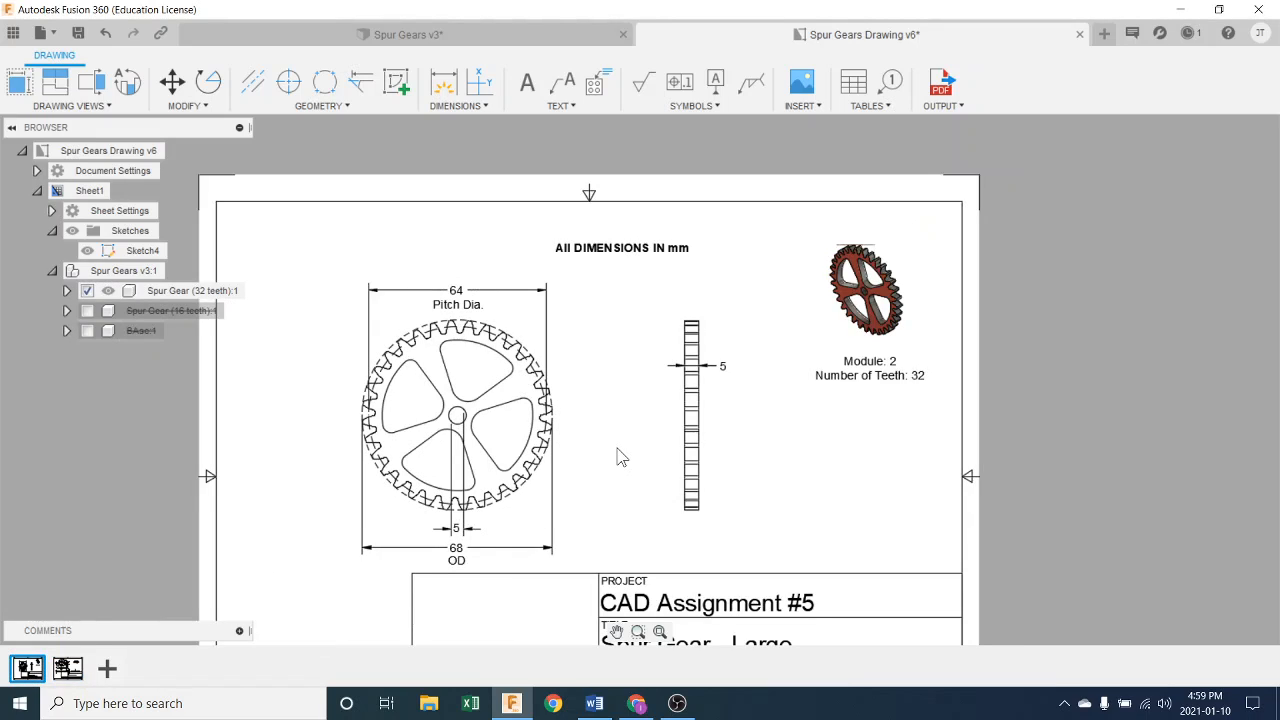
pyautogui.click(474, 40)
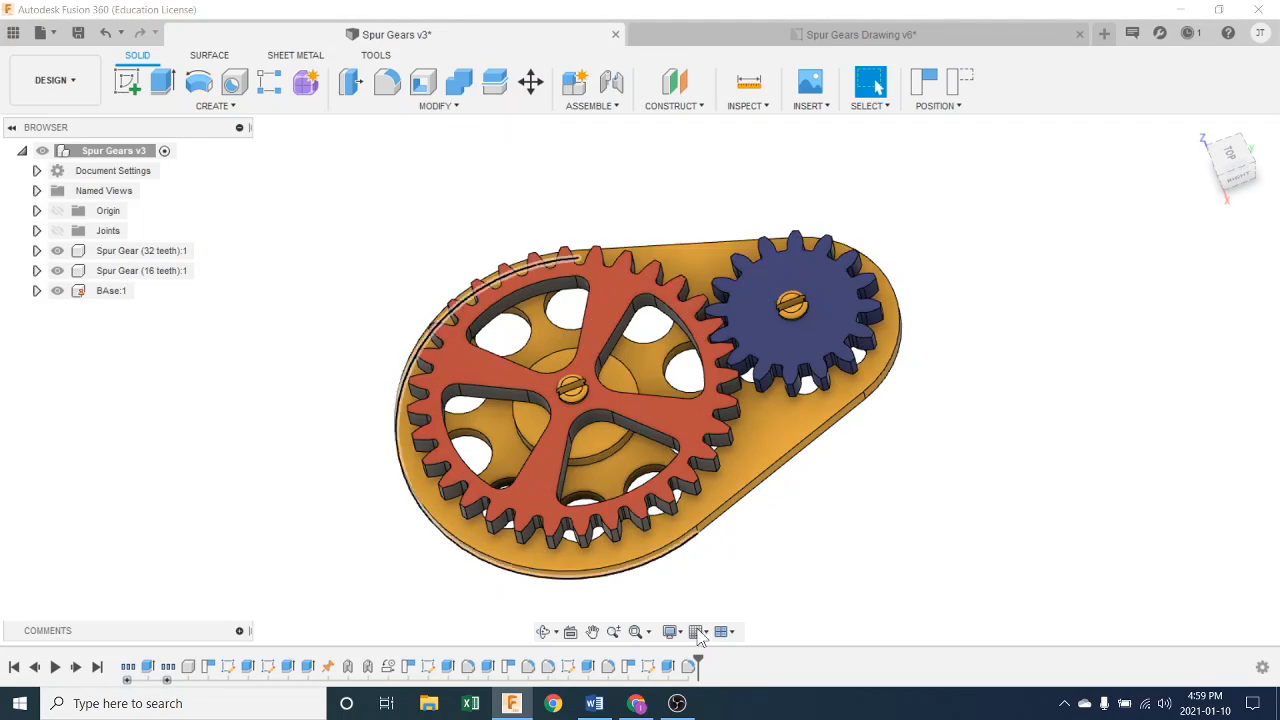
# Switch to the browser and examine the YouTube gear tutorial's expanded description, including its timestamps and resource links.
pyautogui.click(636, 703)
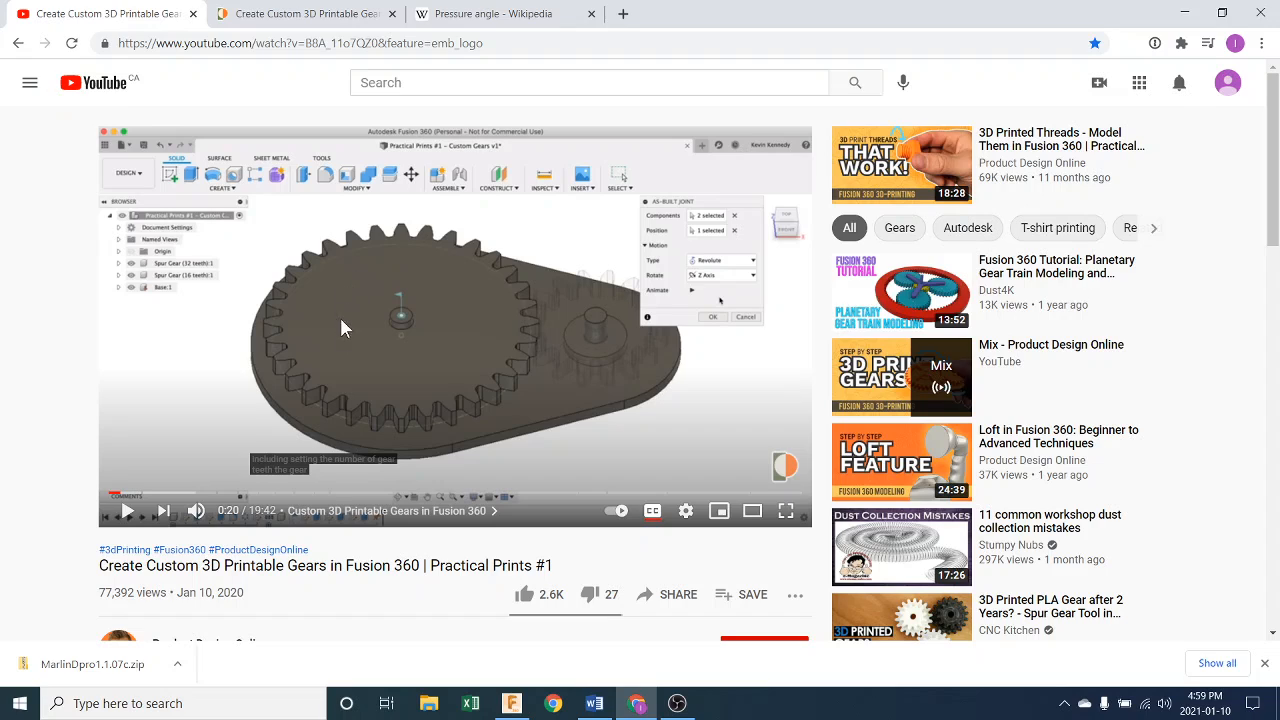
pyautogui.scroll(-2, 339, 566)
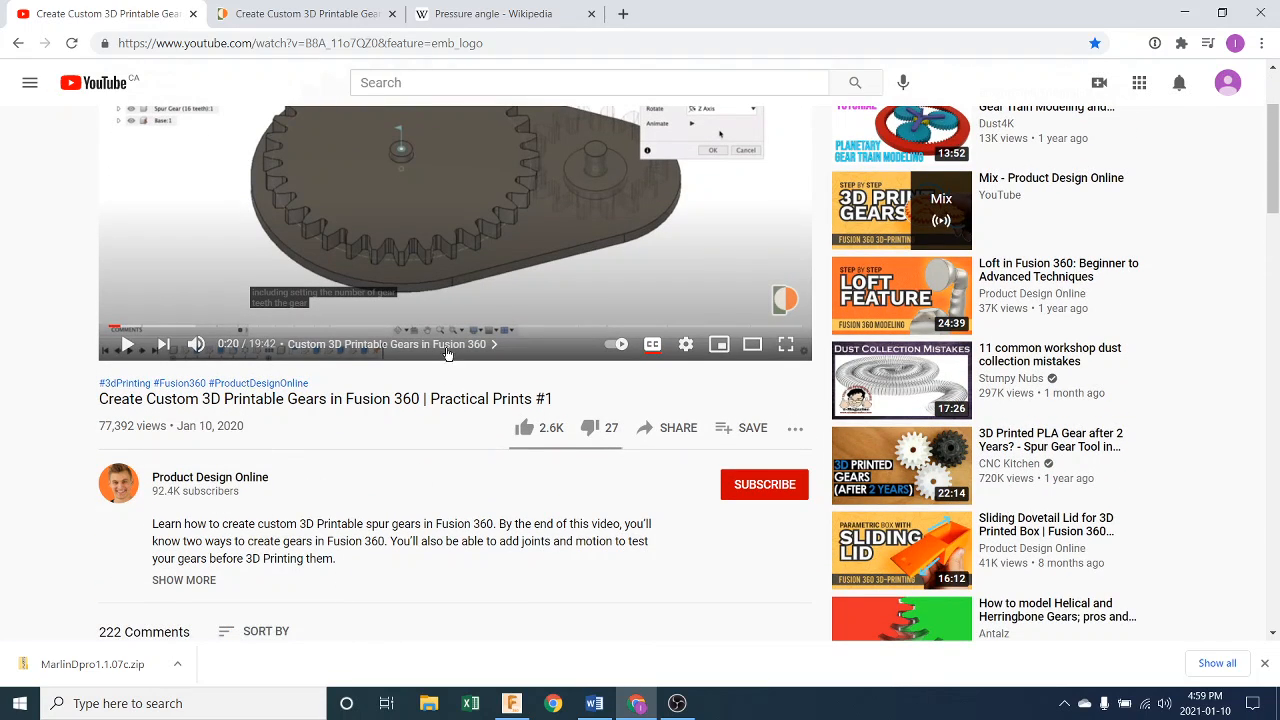
pyautogui.scroll(1, 447, 354)
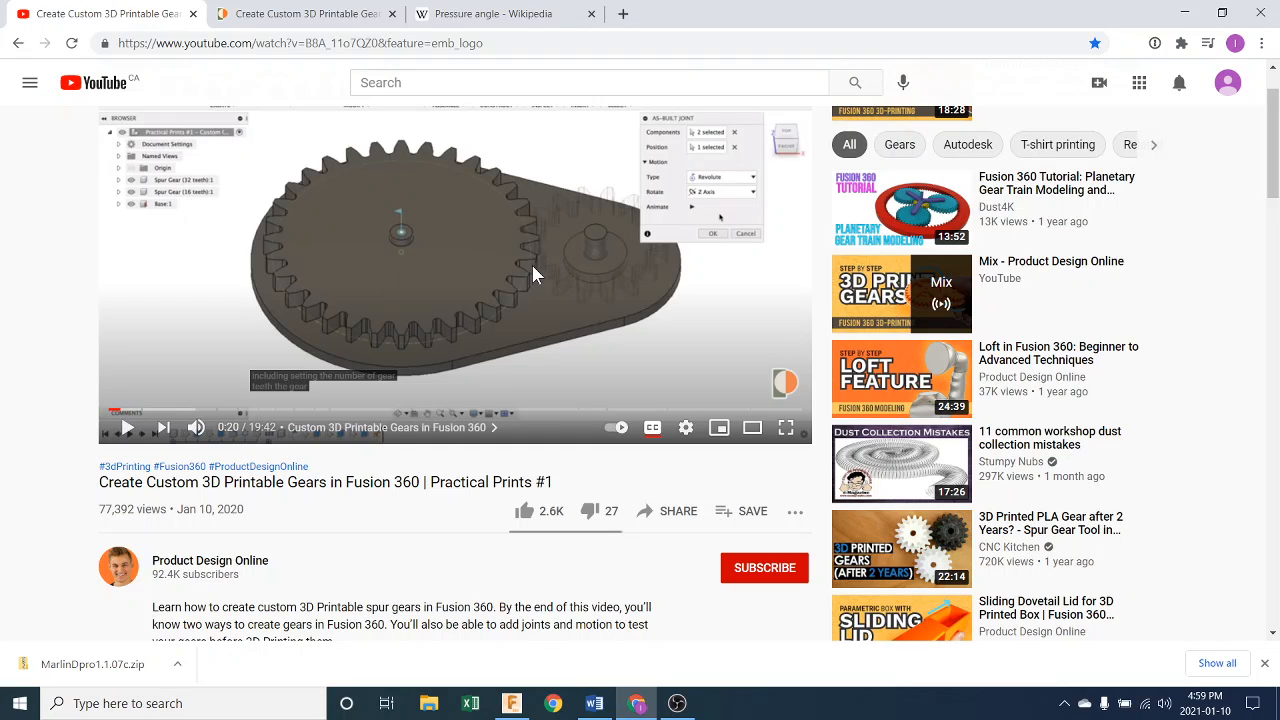
pyautogui.scroll(1, 530, 285)
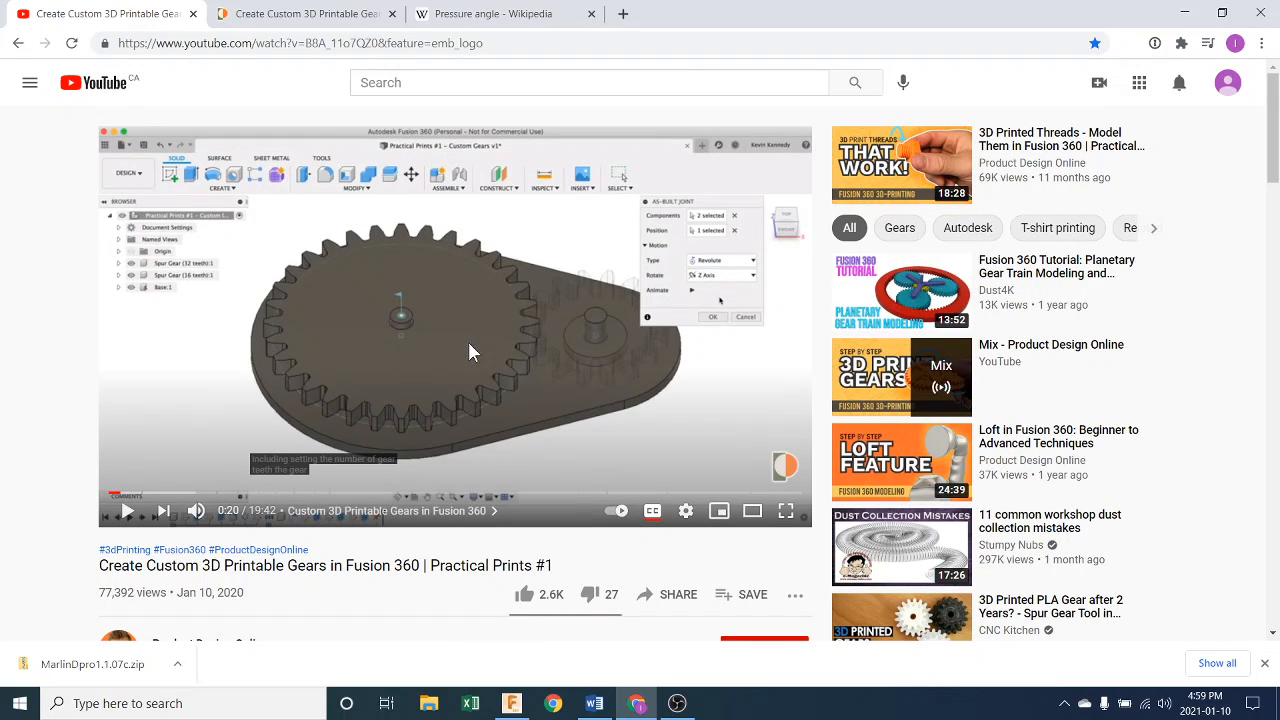
pyautogui.scroll(-5, 457, 400)
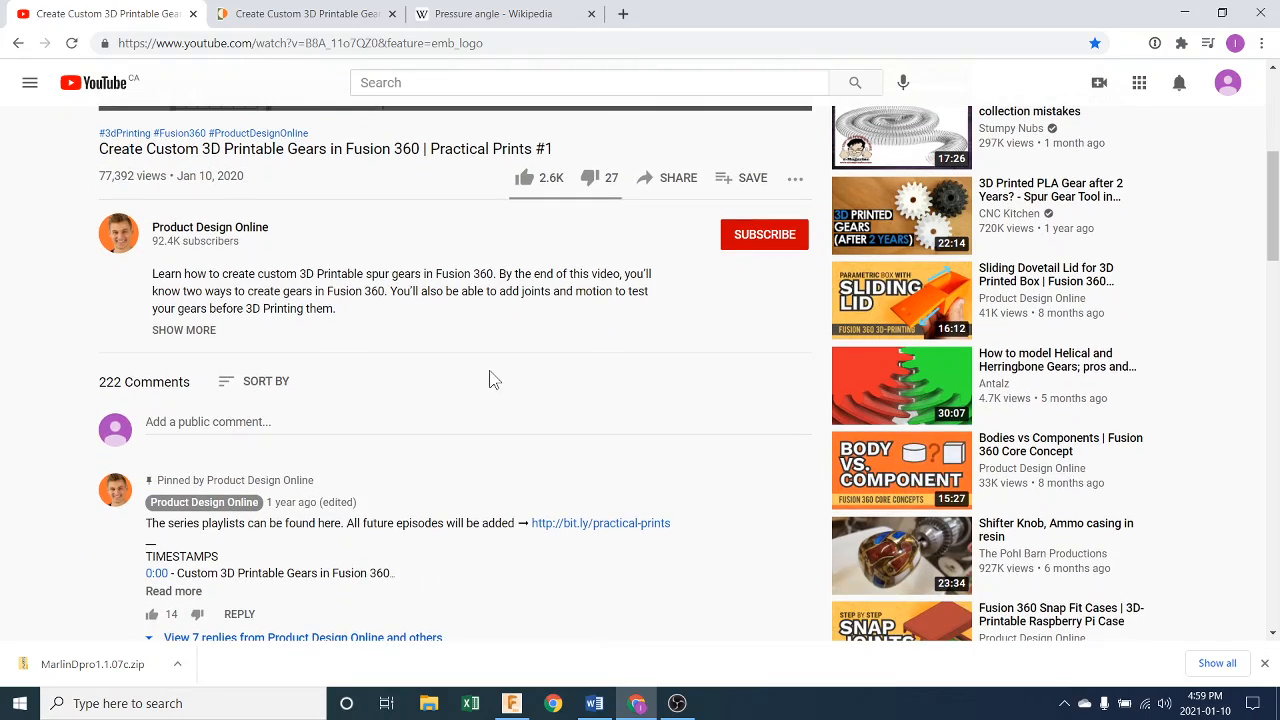
pyautogui.click(195, 331)
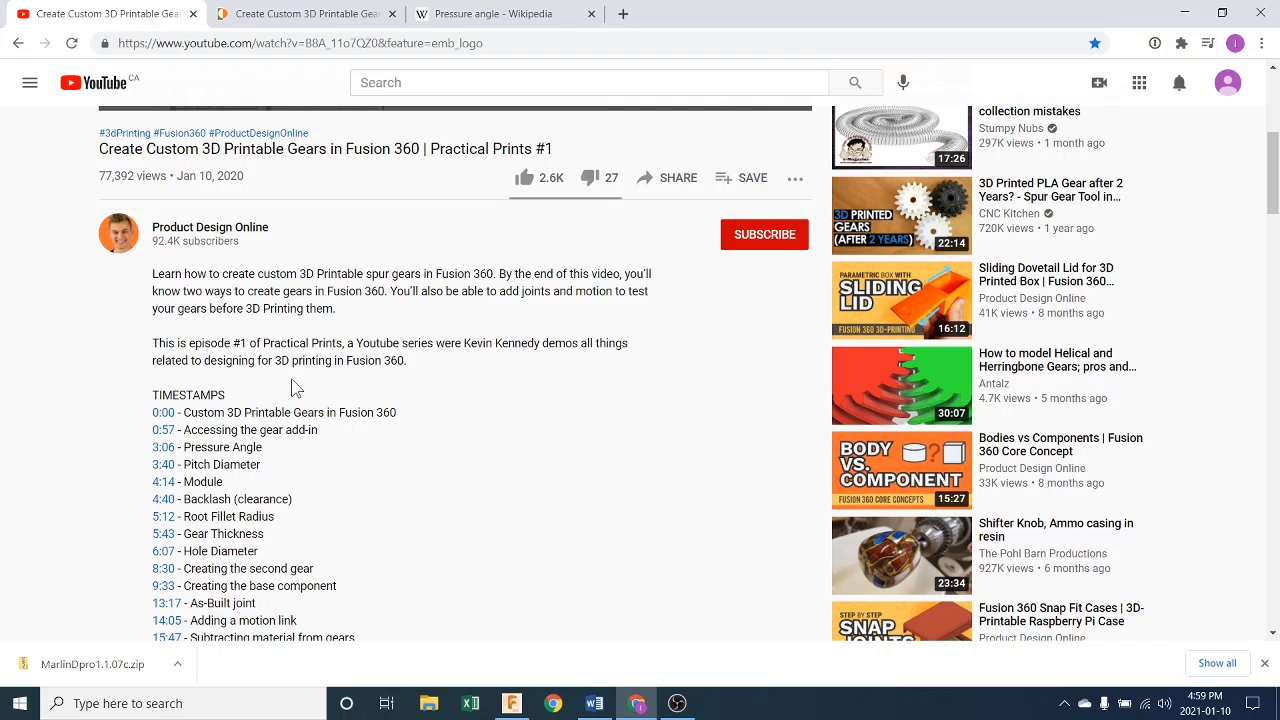
pyautogui.scroll(-3, 296, 388)
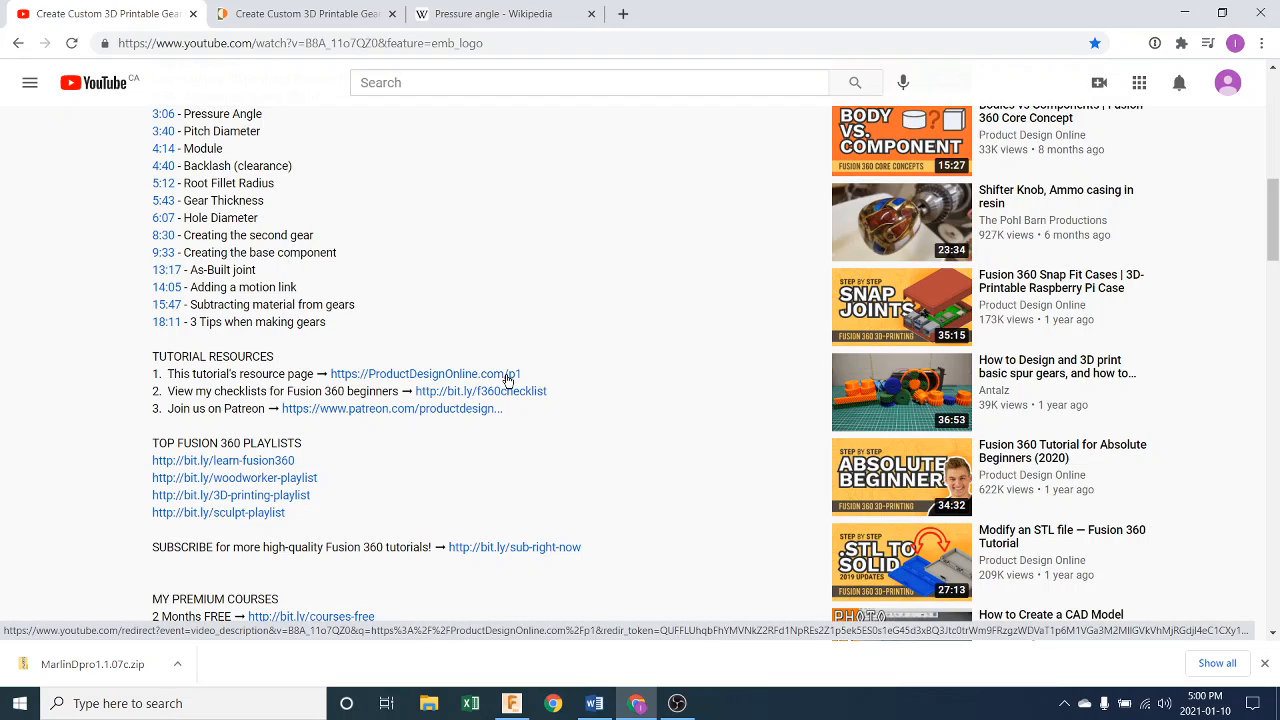
# Examine the tutorial's resource page for how to access the Spur Gear add-in and for its gear terminology list.
pyautogui.click(282, 12)
pyautogui.scroll(15, 370, 210)
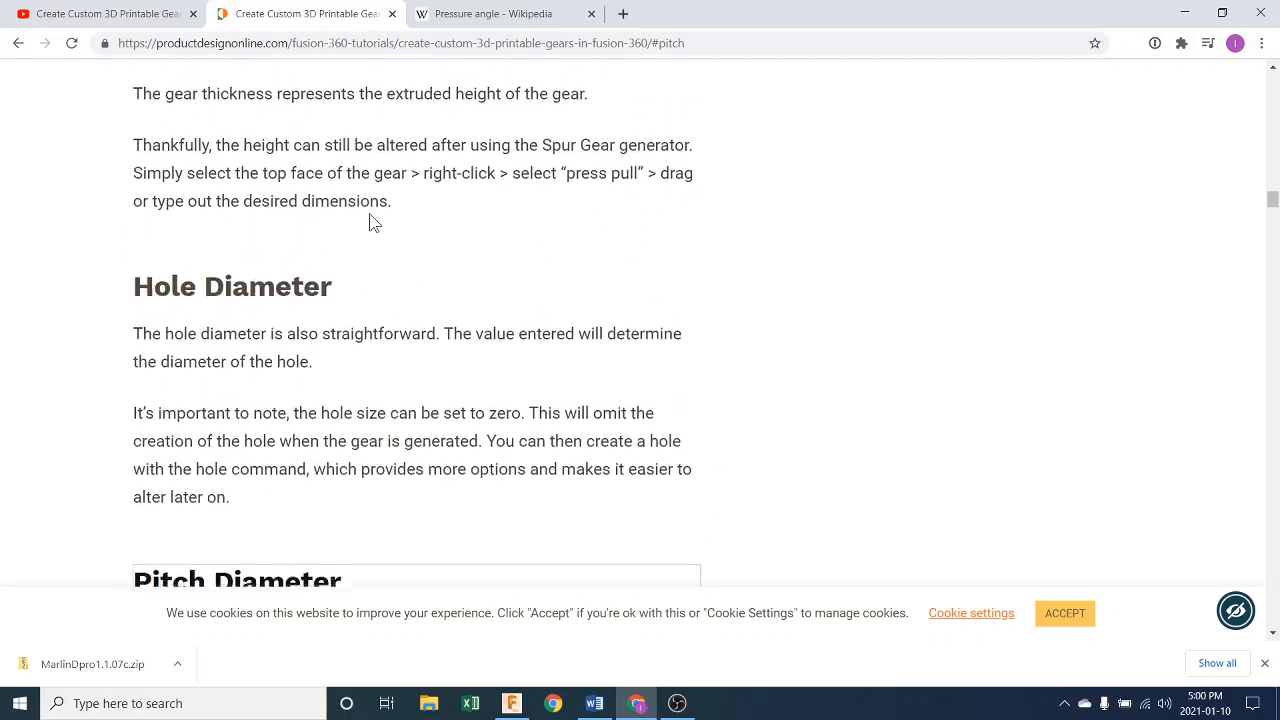
pyautogui.scroll(9, 368, 238)
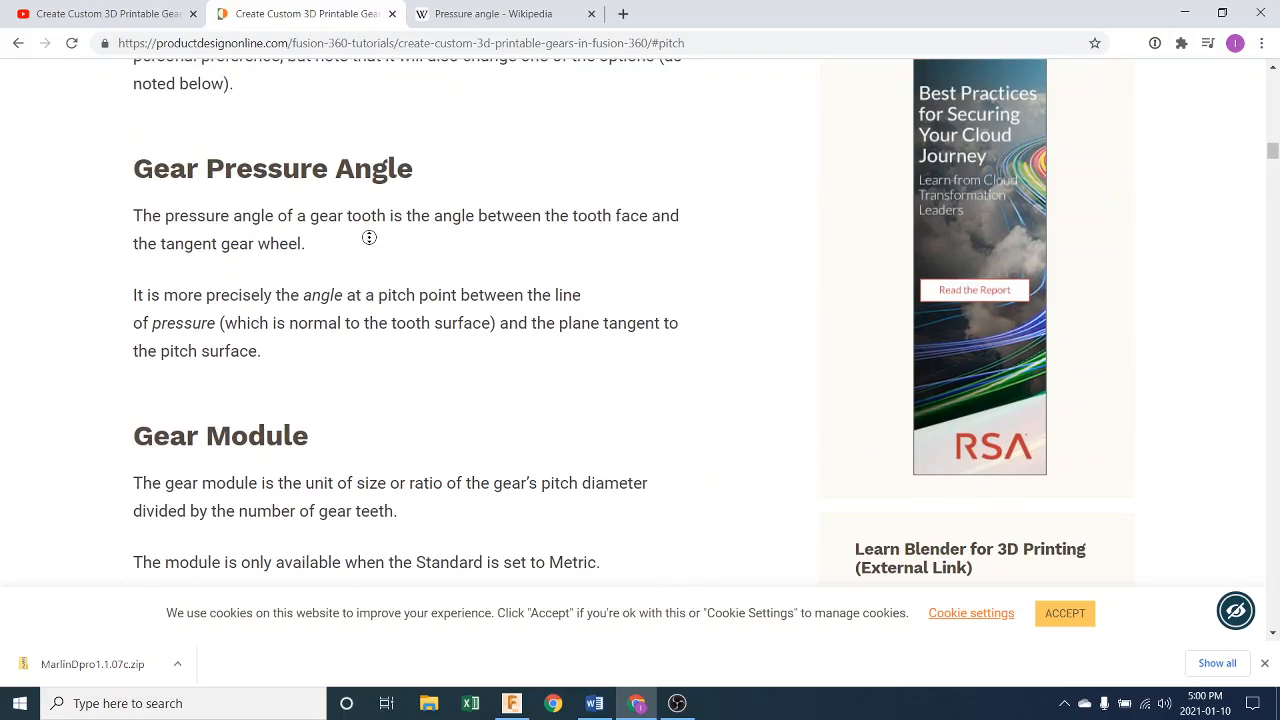
pyautogui.scroll(3, 400, 275)
pyautogui.scroll(15, 401, 273)
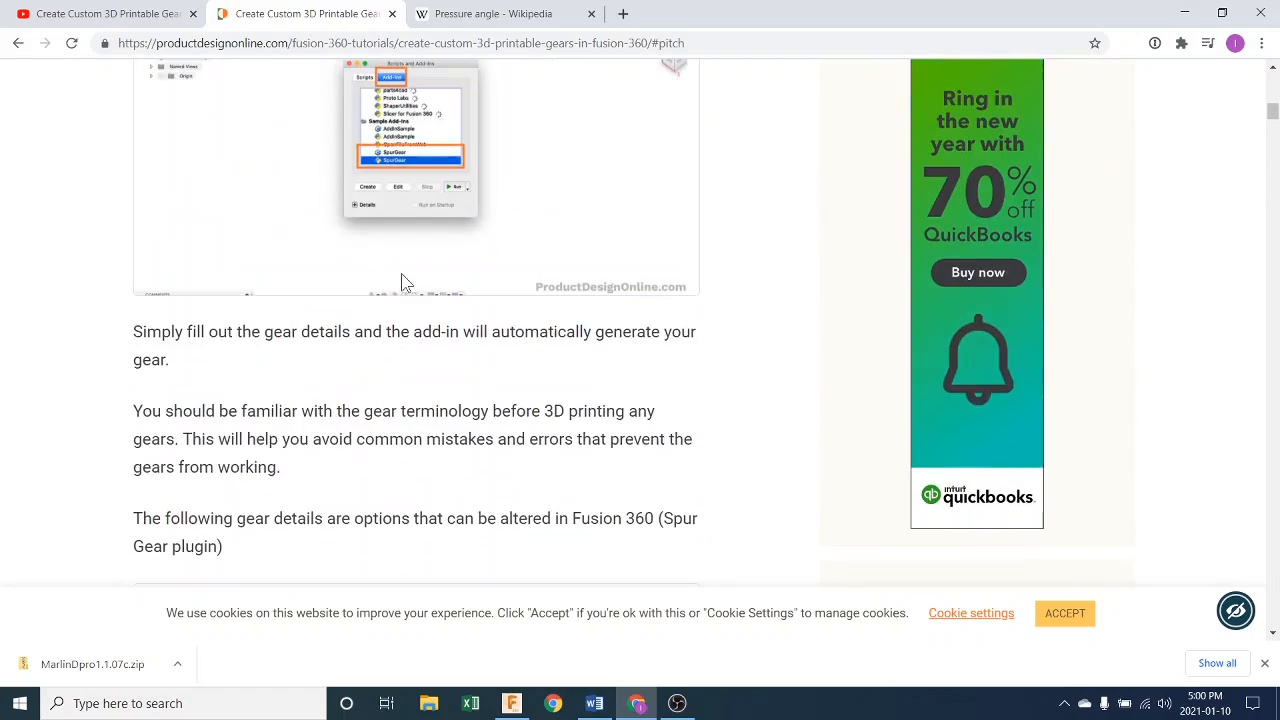
pyautogui.scroll(1, 401, 273)
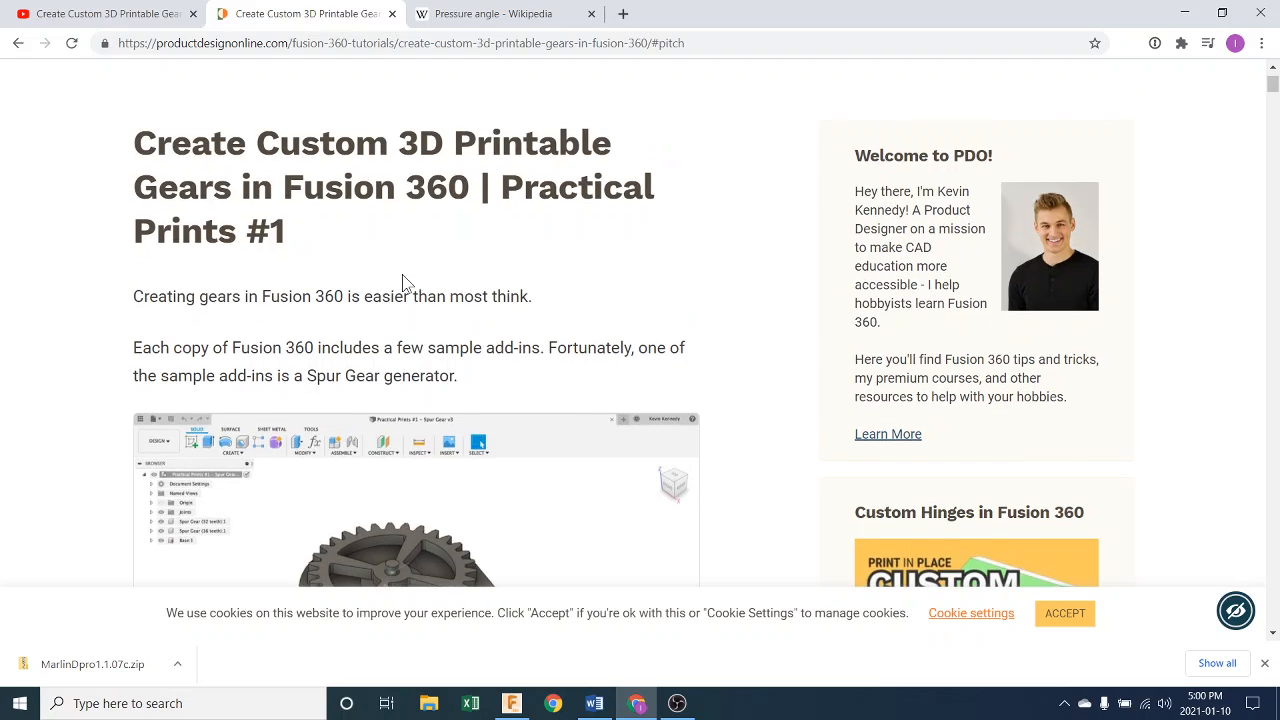
pyautogui.scroll(-3, 402, 274)
pyautogui.scroll(-2, 402, 276)
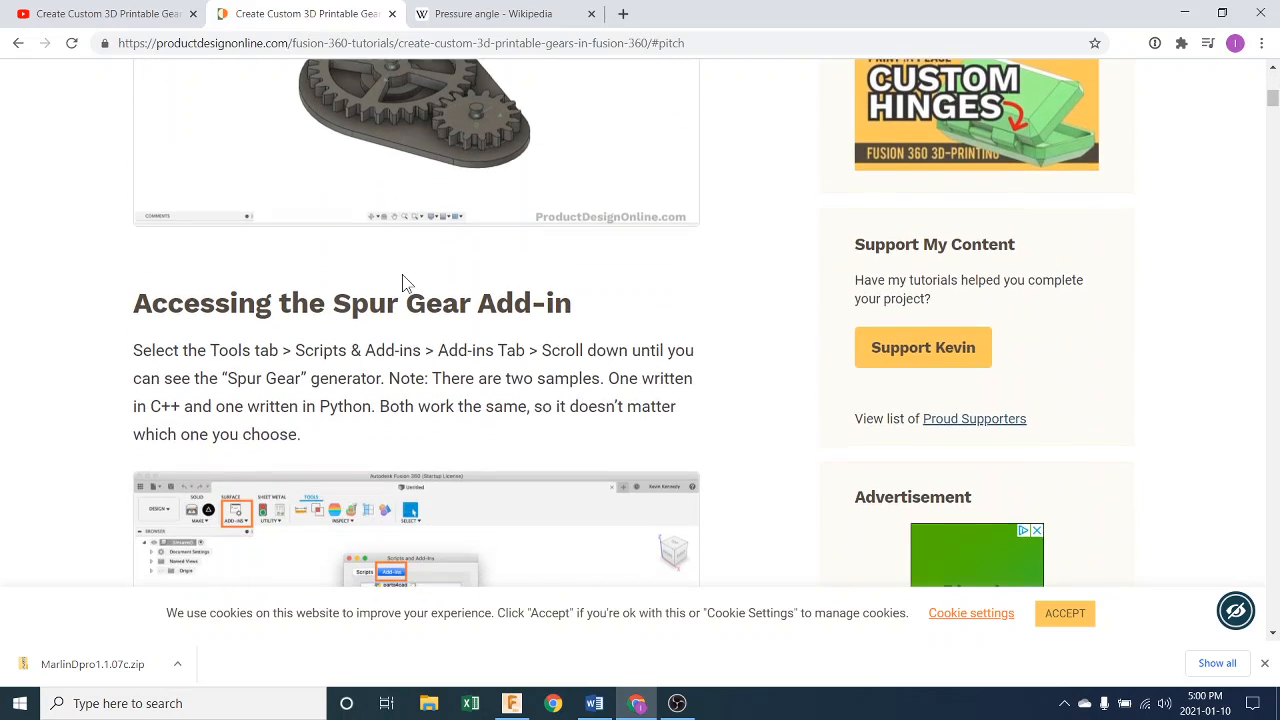
pyautogui.scroll(-2, 402, 276)
pyautogui.scroll(-10, 402, 280)
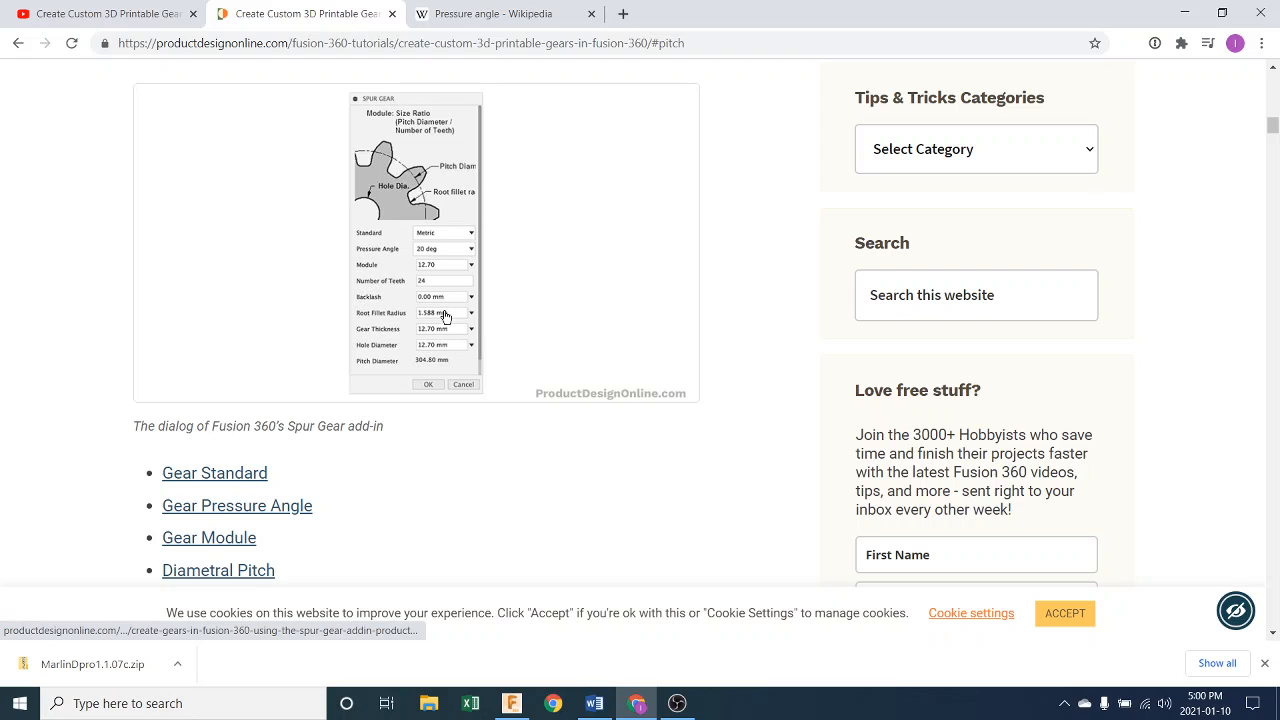
pyautogui.scroll(-3, 445, 322)
pyautogui.scroll(-1, 445, 322)
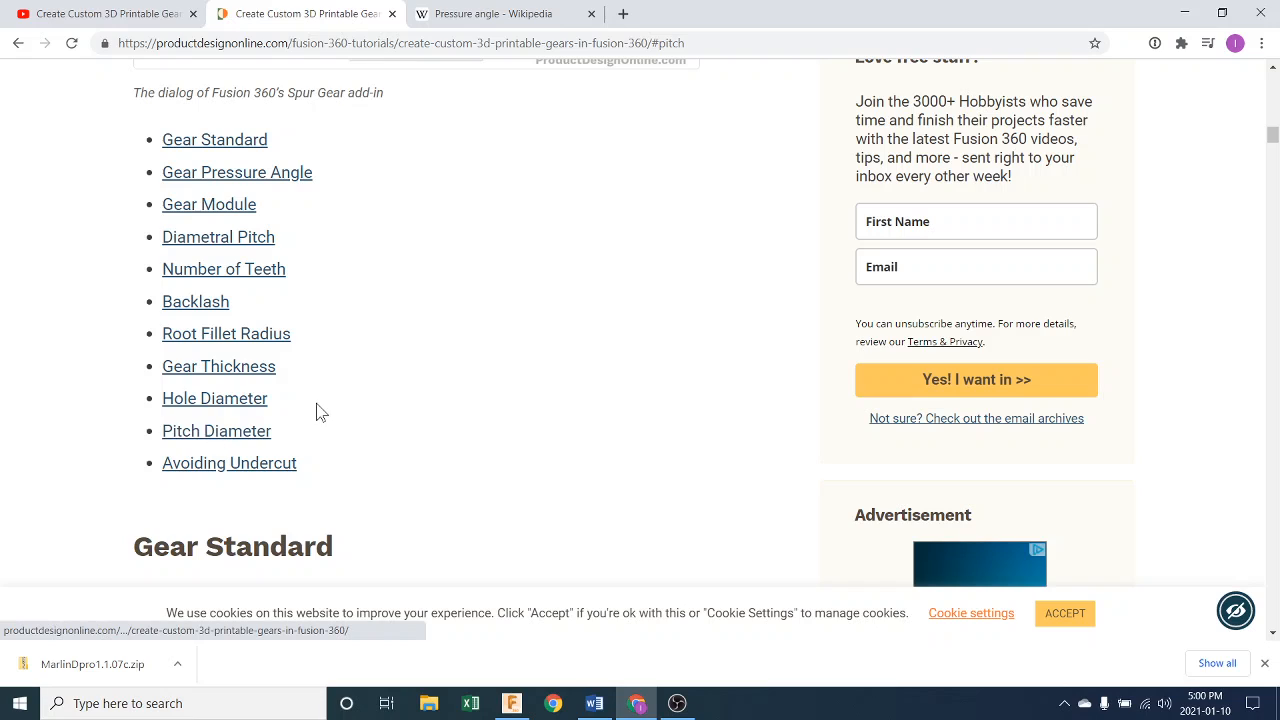
pyautogui.scroll(-1, 358, 417)
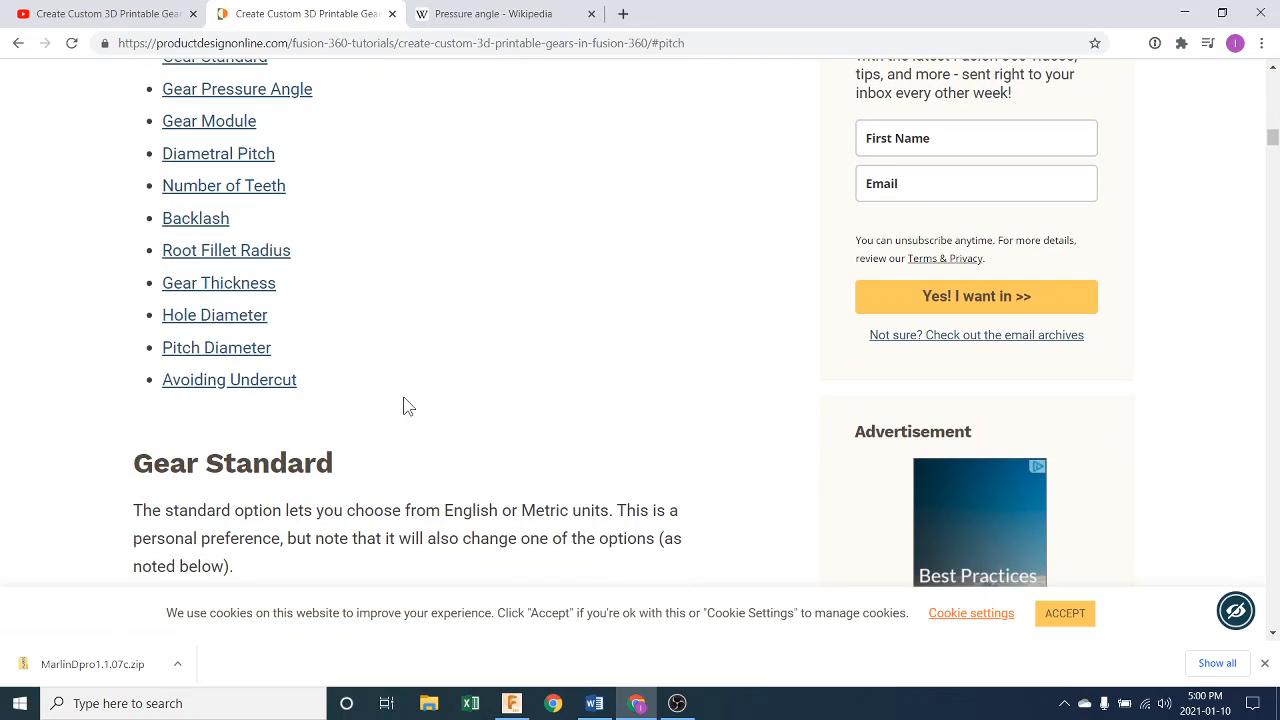
pyautogui.scroll(1, 405, 405)
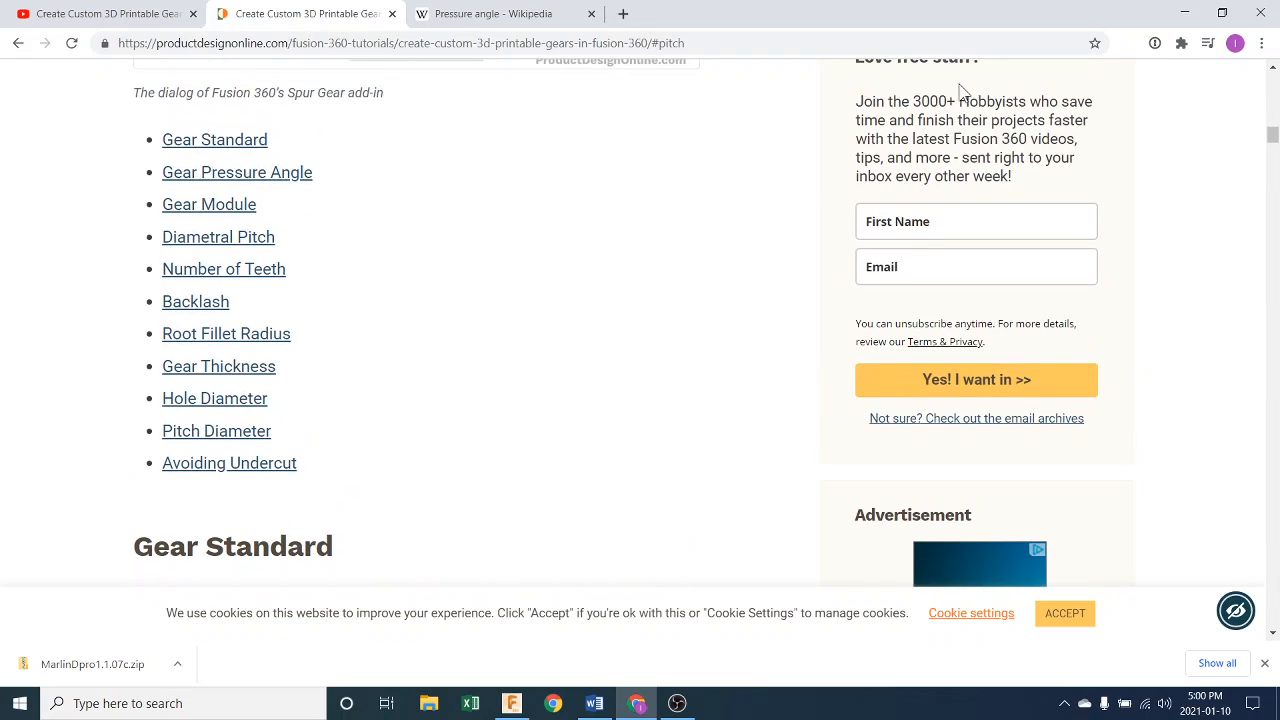
# Return to Fusion 360, create a new design and save it as Spur Gear Tutorial.
pyautogui.click(1184, 12)
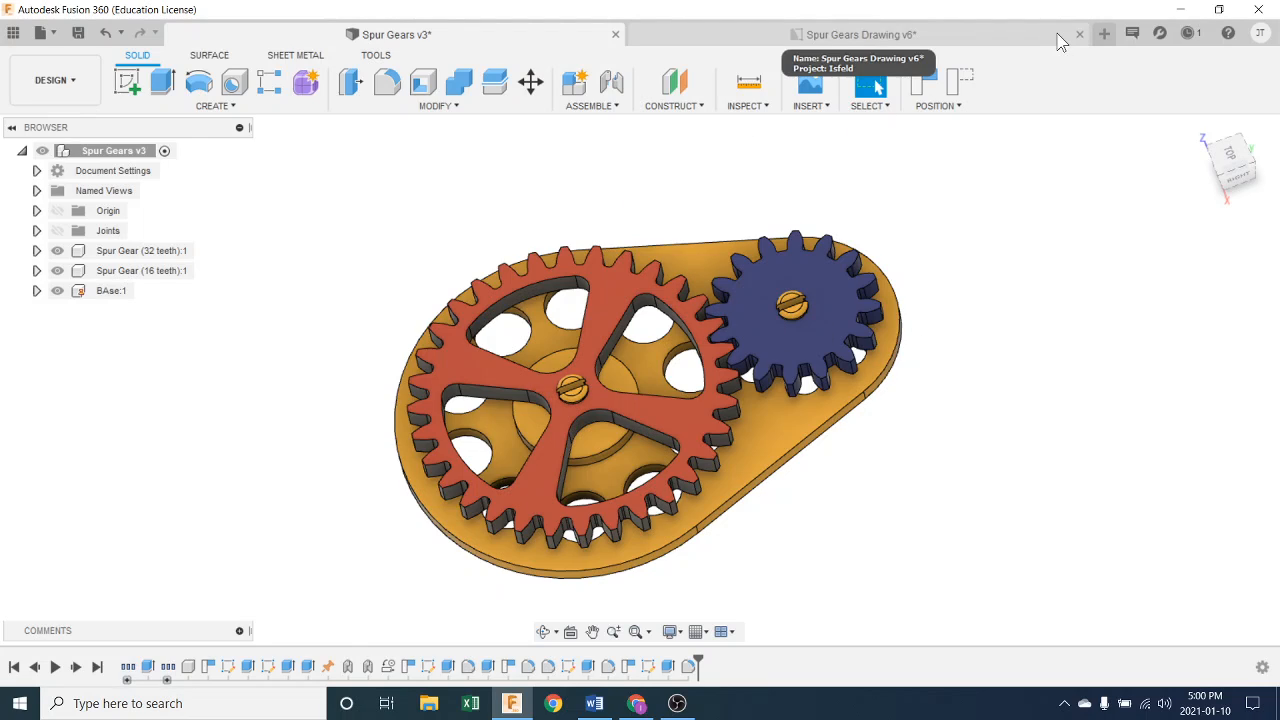
pyautogui.click(49, 36)
pyautogui.click(72, 57)
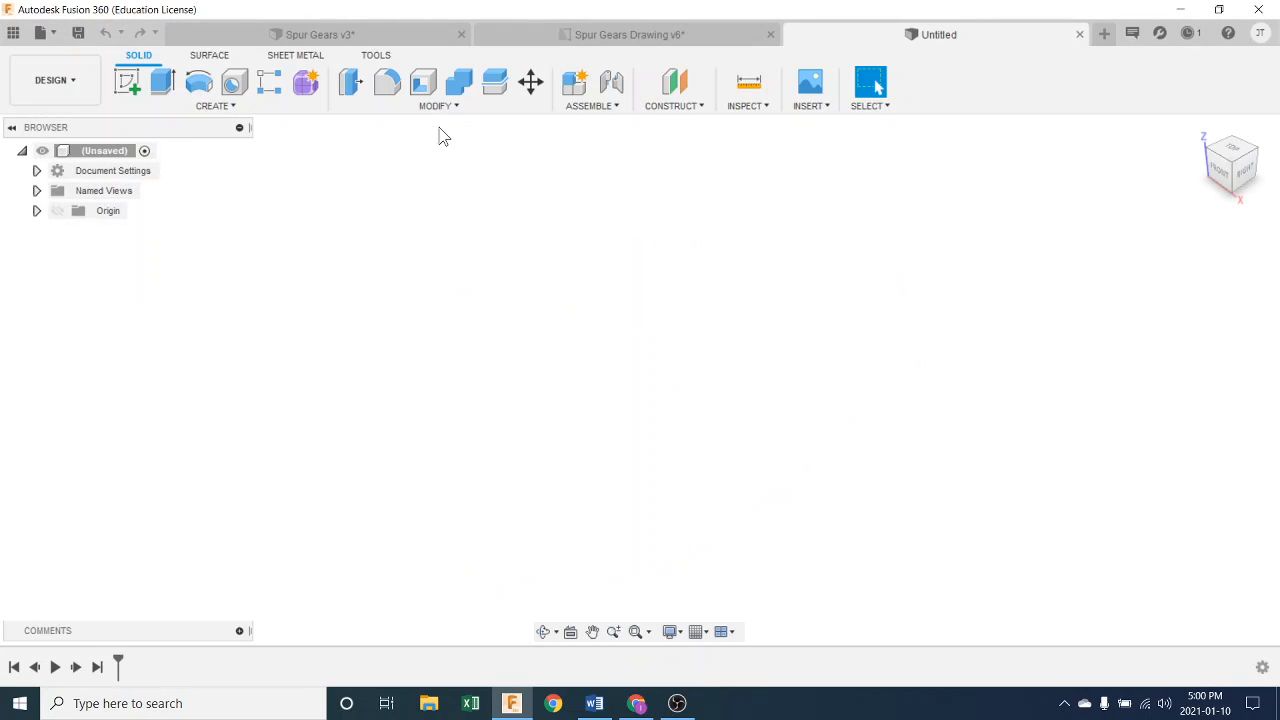
pyautogui.click(78, 32)
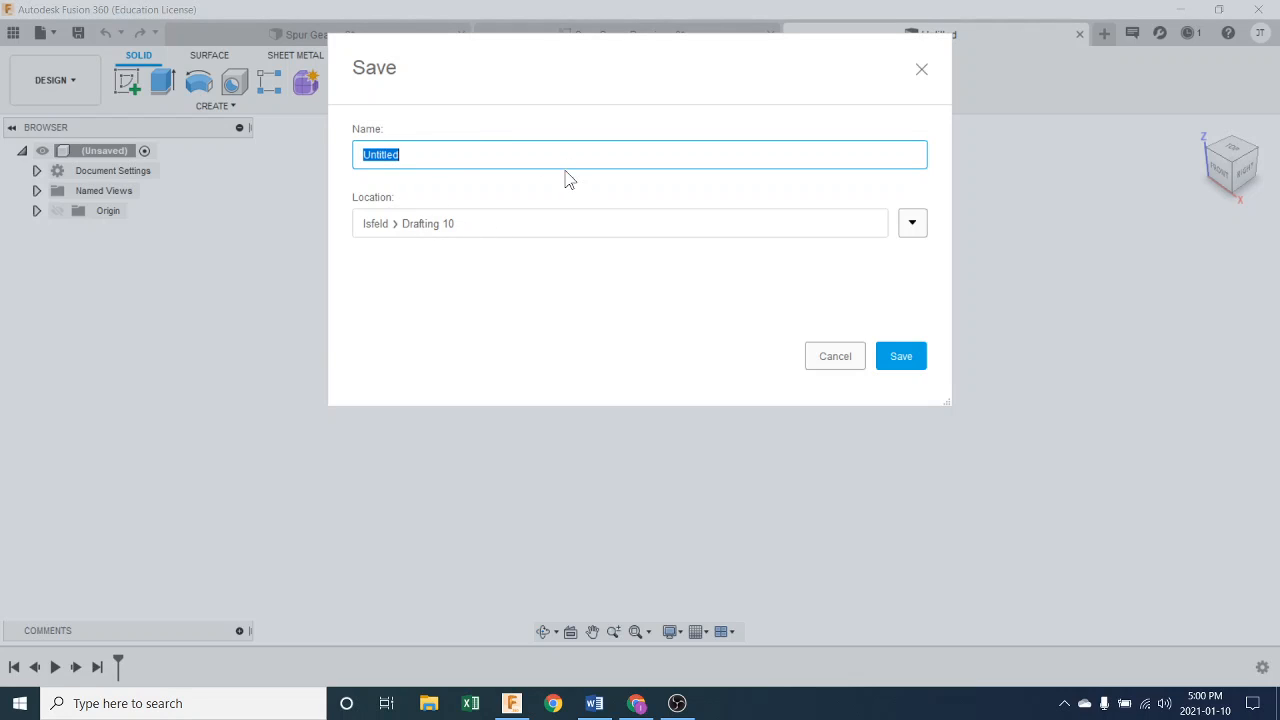
pyautogui.write('Su')
pyautogui.write('pur Gear tutorial')
pyautogui.click(880, 356)
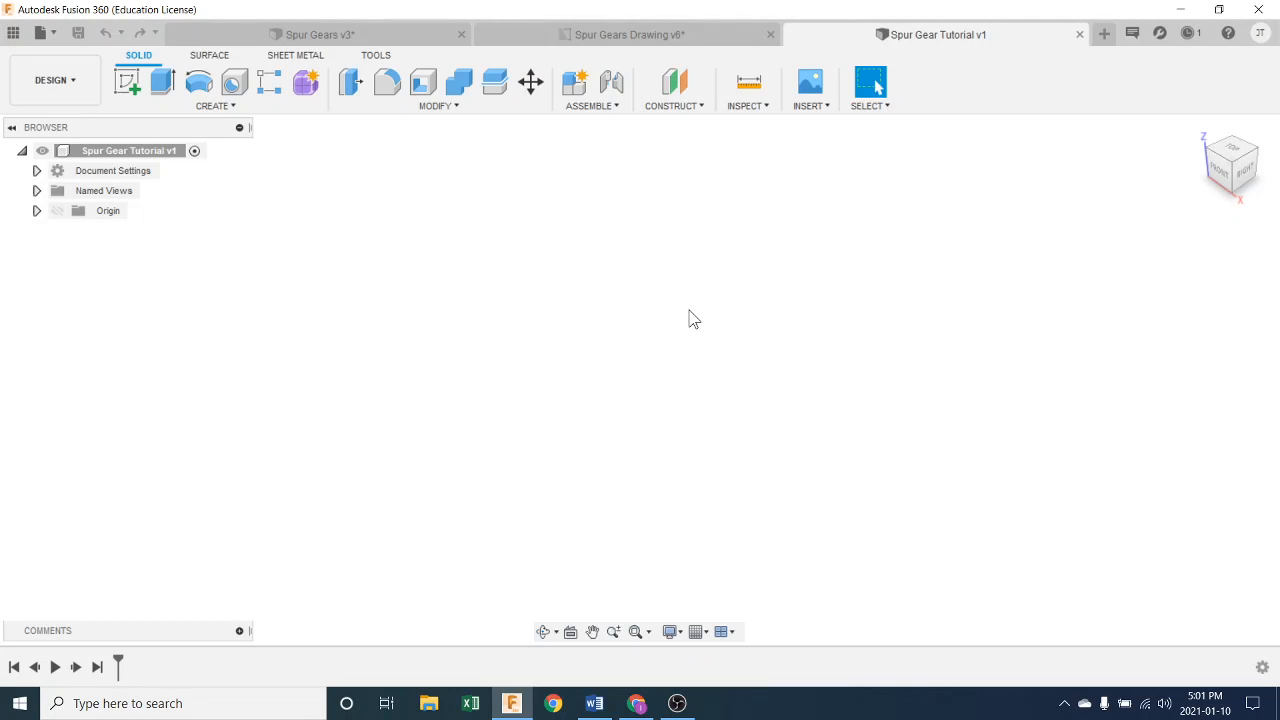
# Find and open Scripts and Add-Ins by searching for "script", and look through the sample scripts for the SpurGear entries.
pyautogui.press('s')
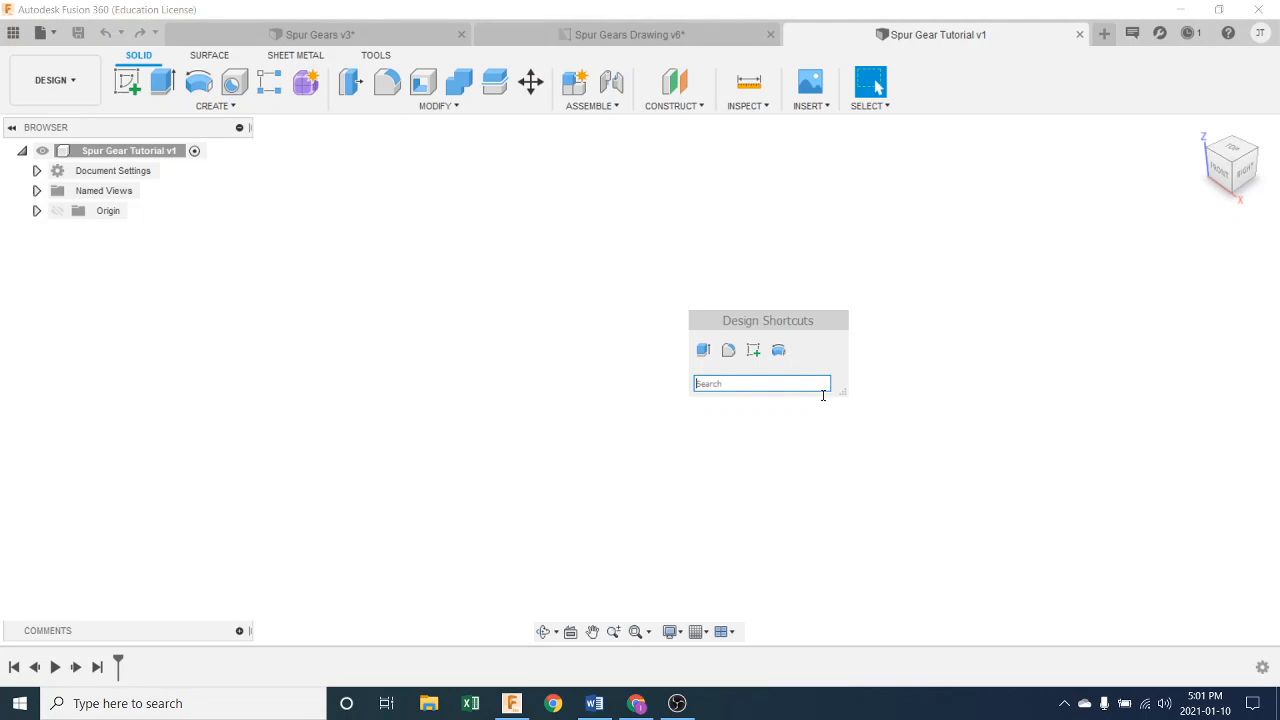
pyautogui.write('script')
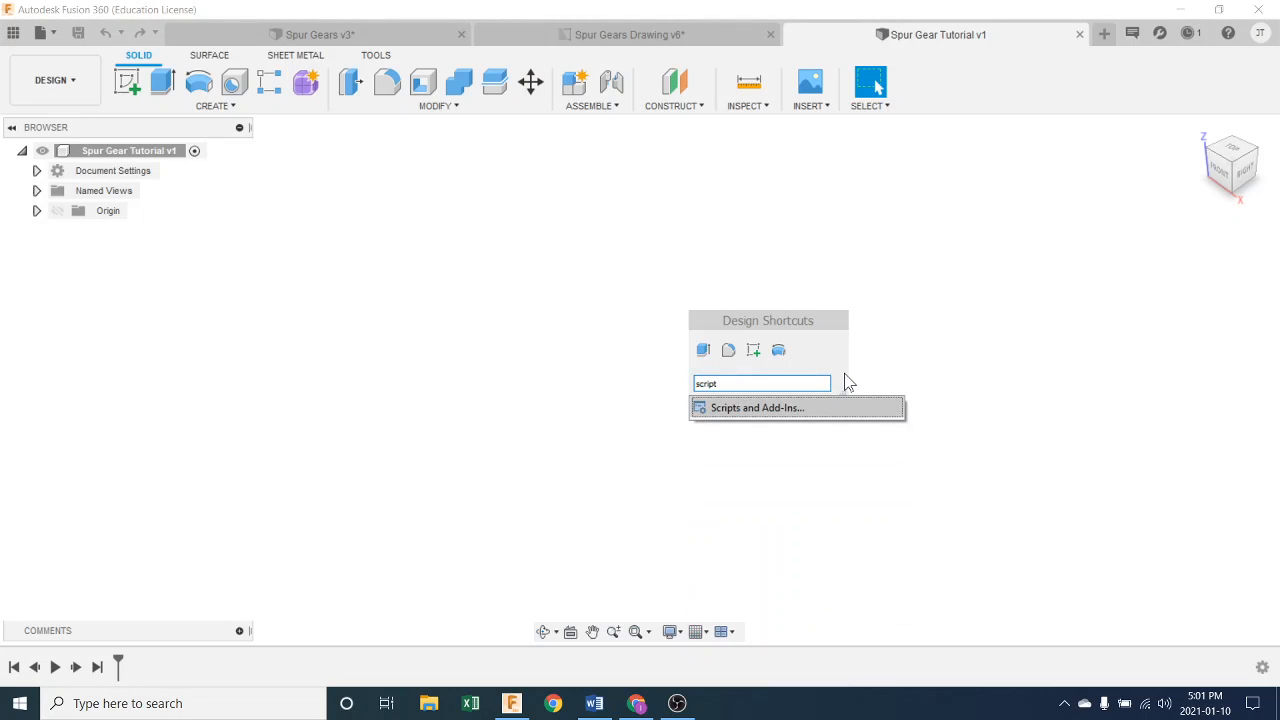
pyautogui.click(800, 410)
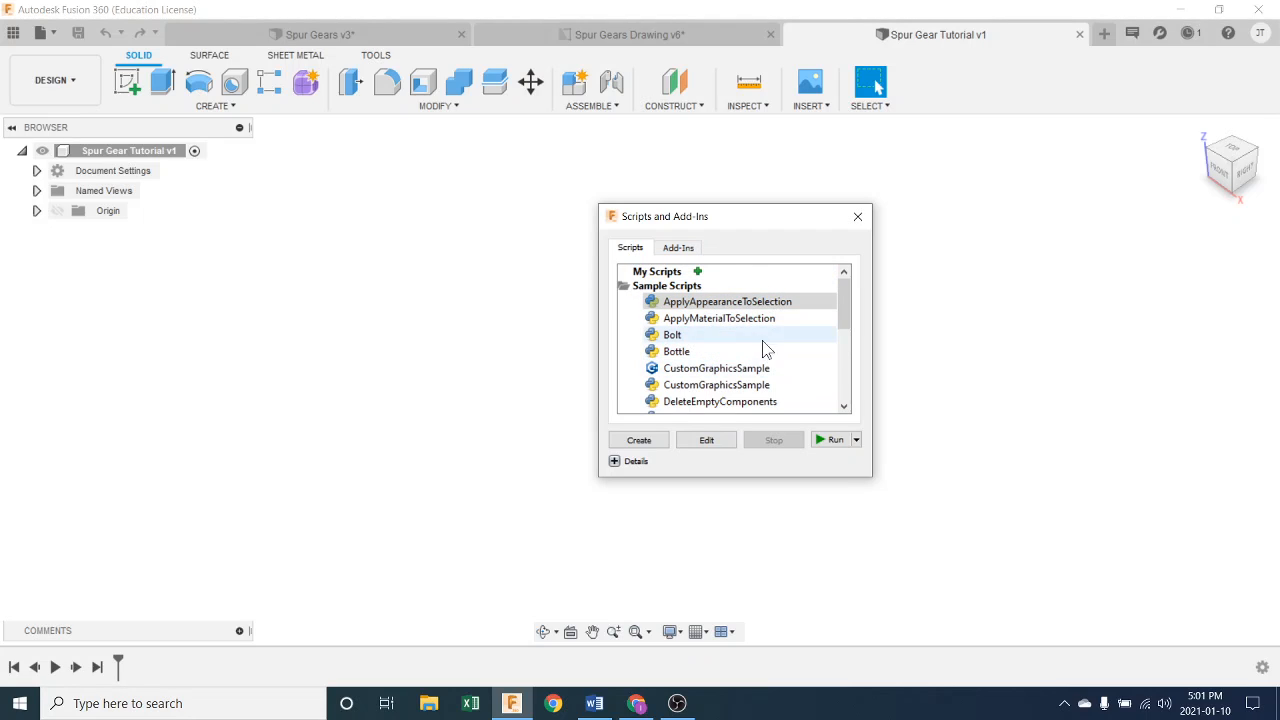
pyautogui.click(845, 325)
pyautogui.moveTo(845, 325); pyautogui.dragTo(840, 398)
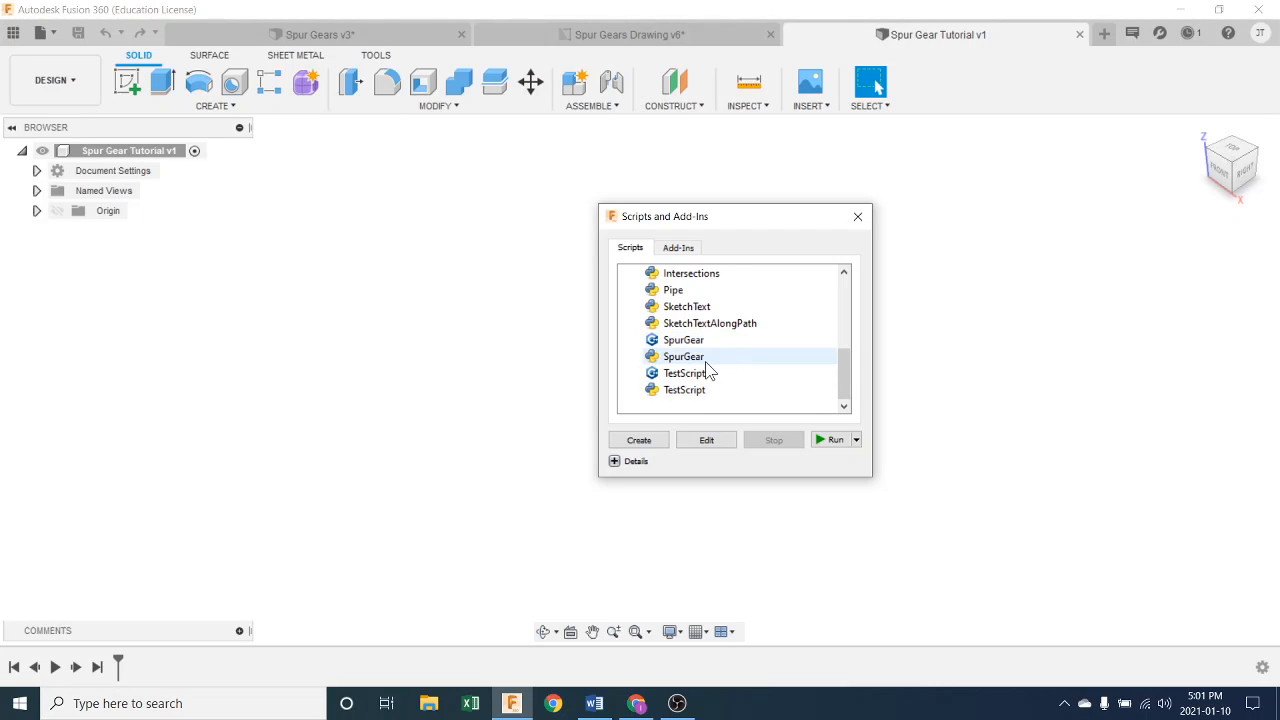
# Run the Python version of the SpurGear sample add-in and check for the Spur Gear command among the Create commands.
pyautogui.click(678, 248)
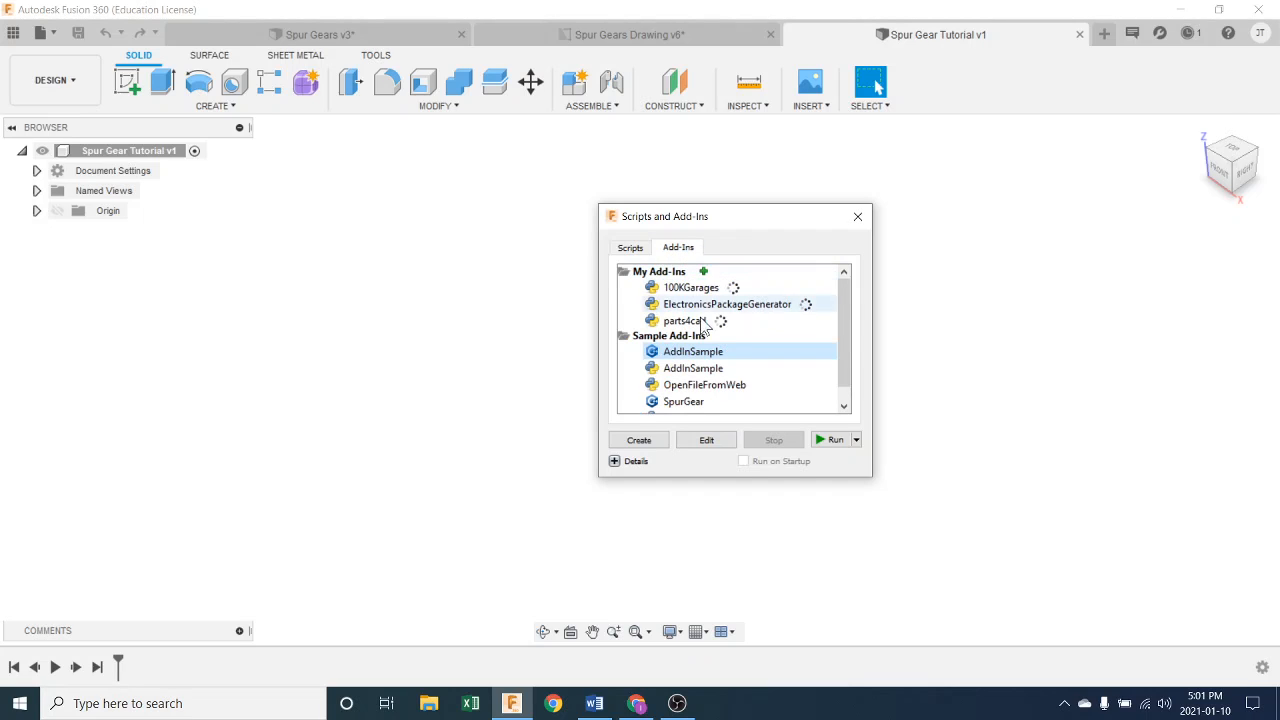
pyautogui.scroll(-1, 705, 352)
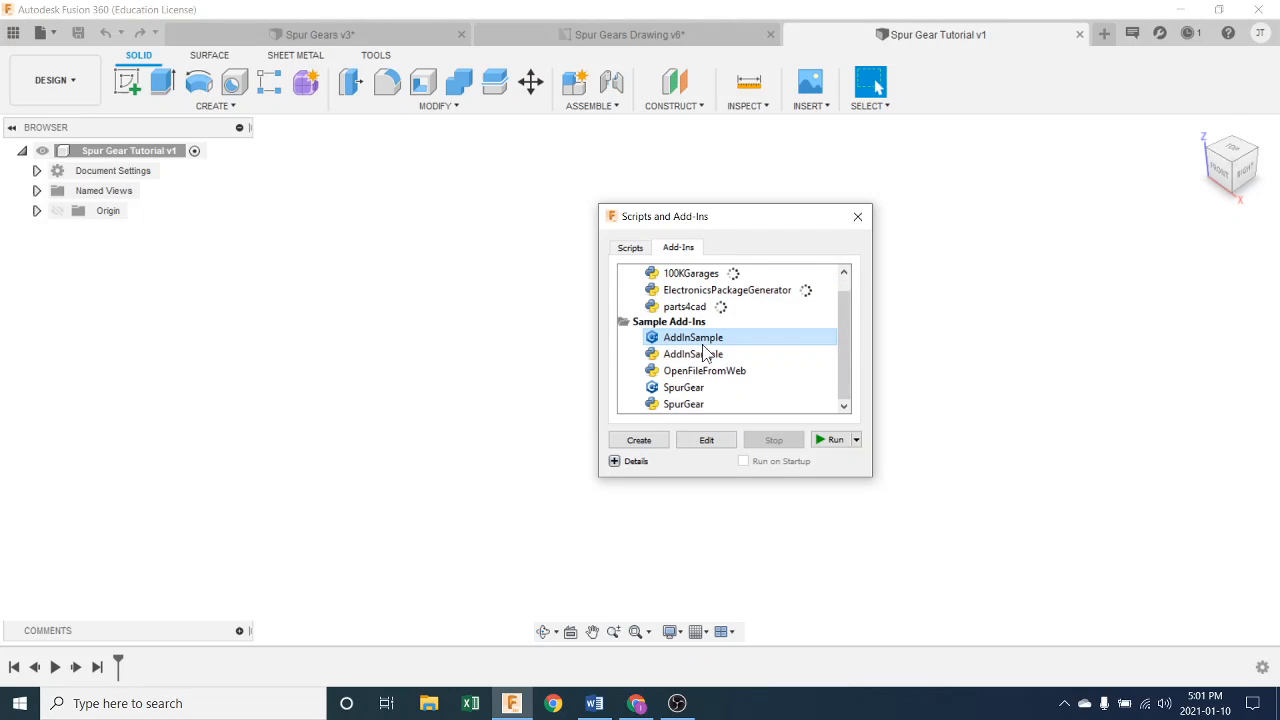
pyautogui.click(699, 403)
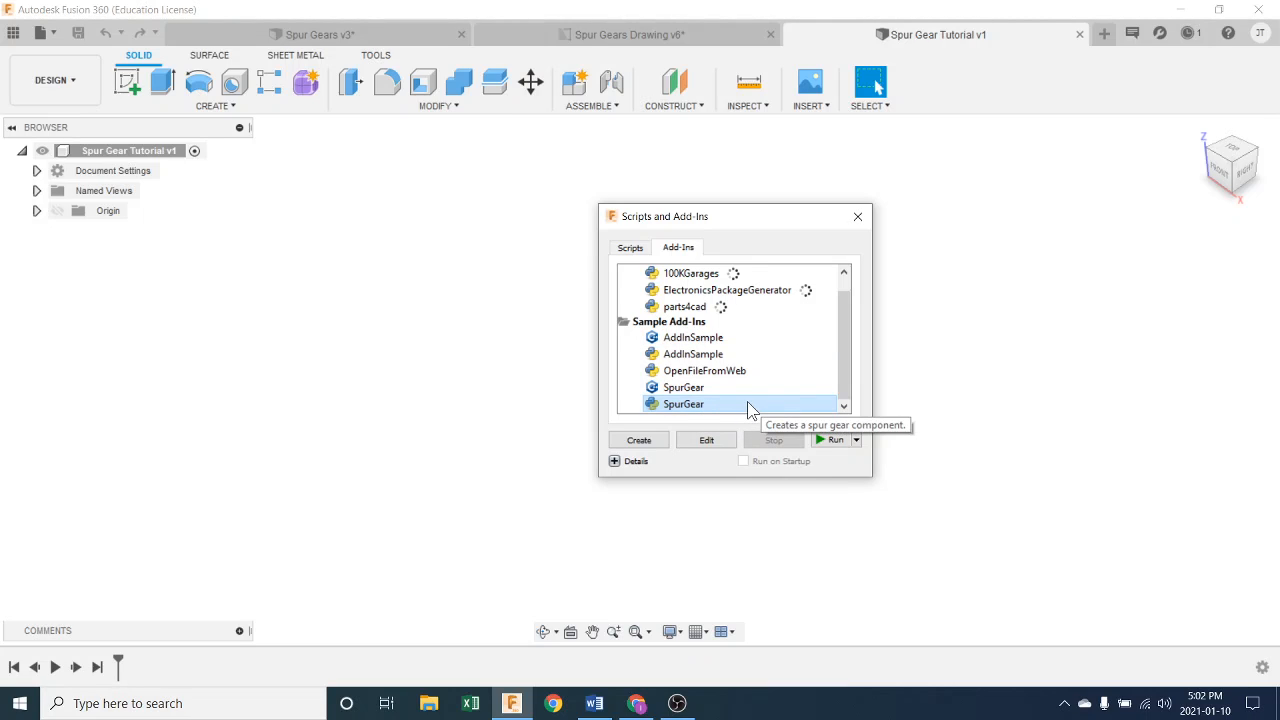
pyautogui.click(836, 442)
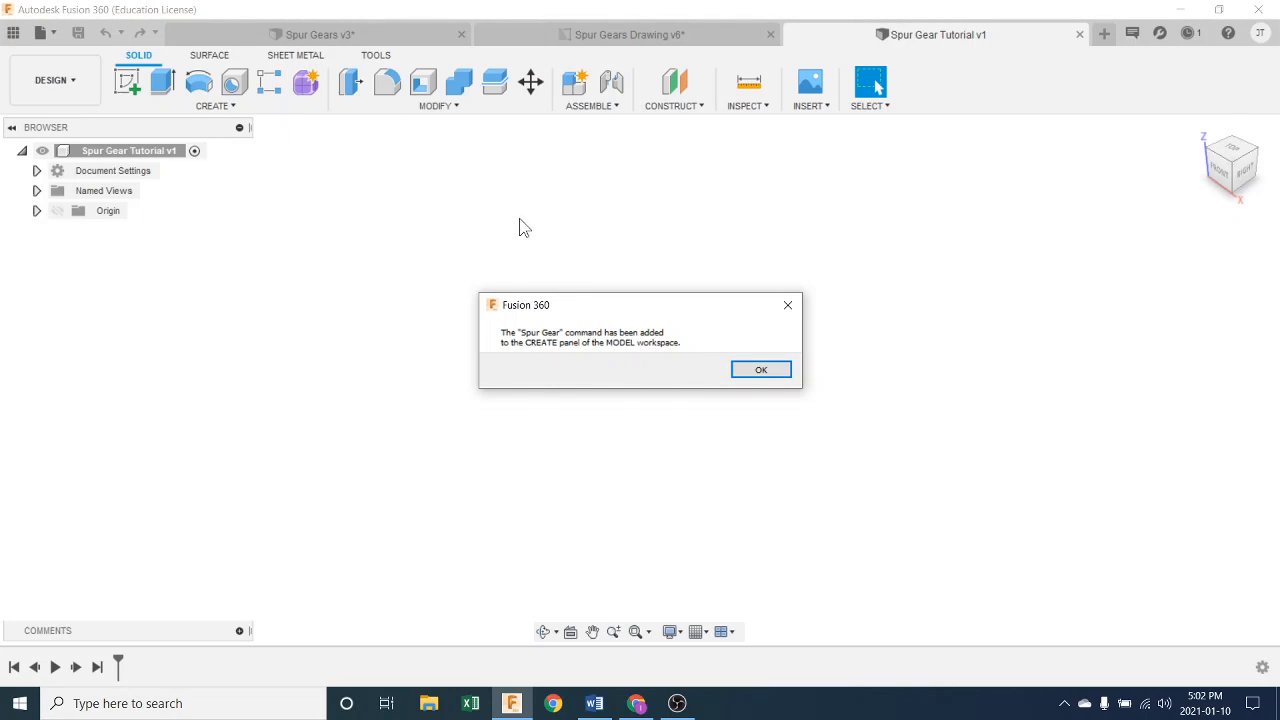
pyautogui.click(764, 372)
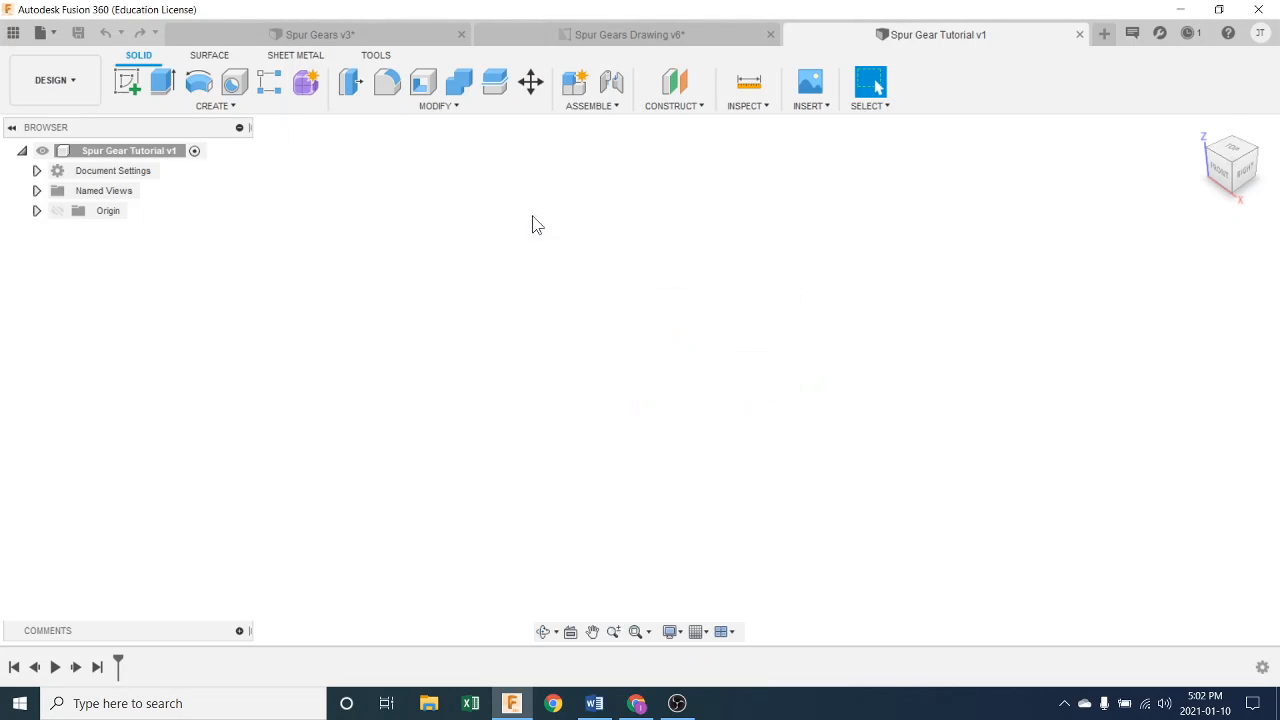
pyautogui.click(218, 106)
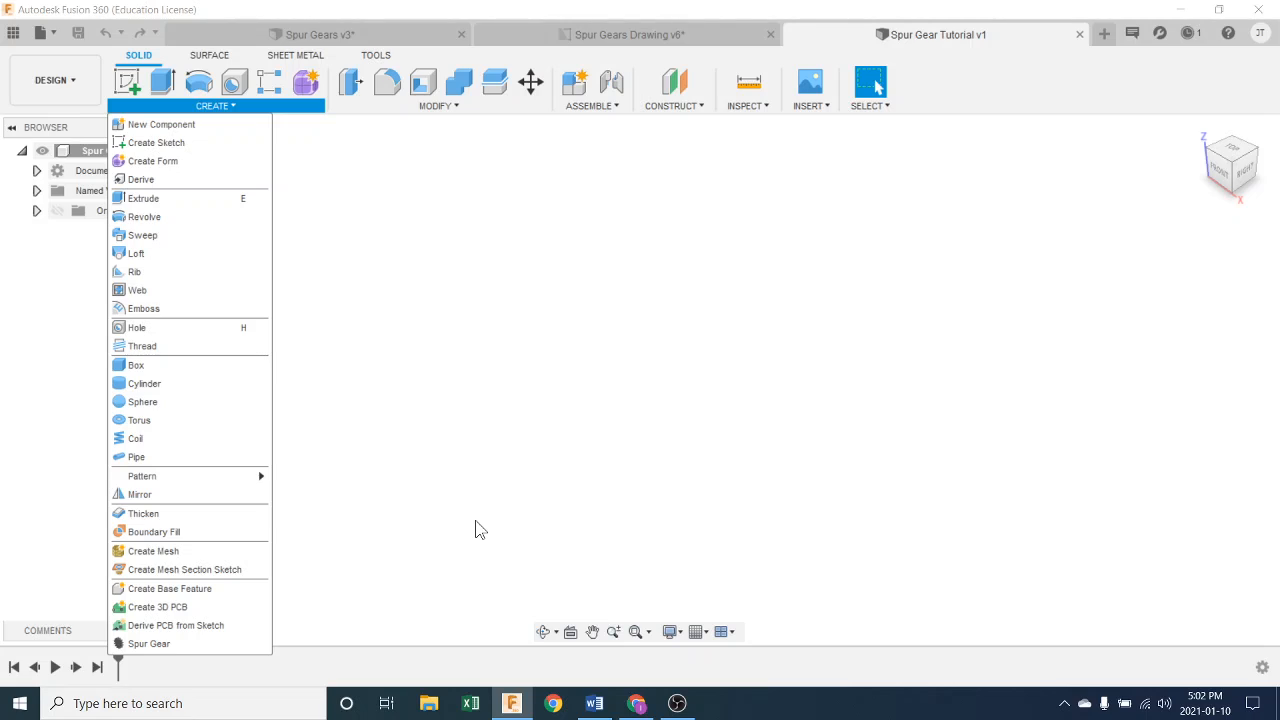
pyautogui.click(533, 455)
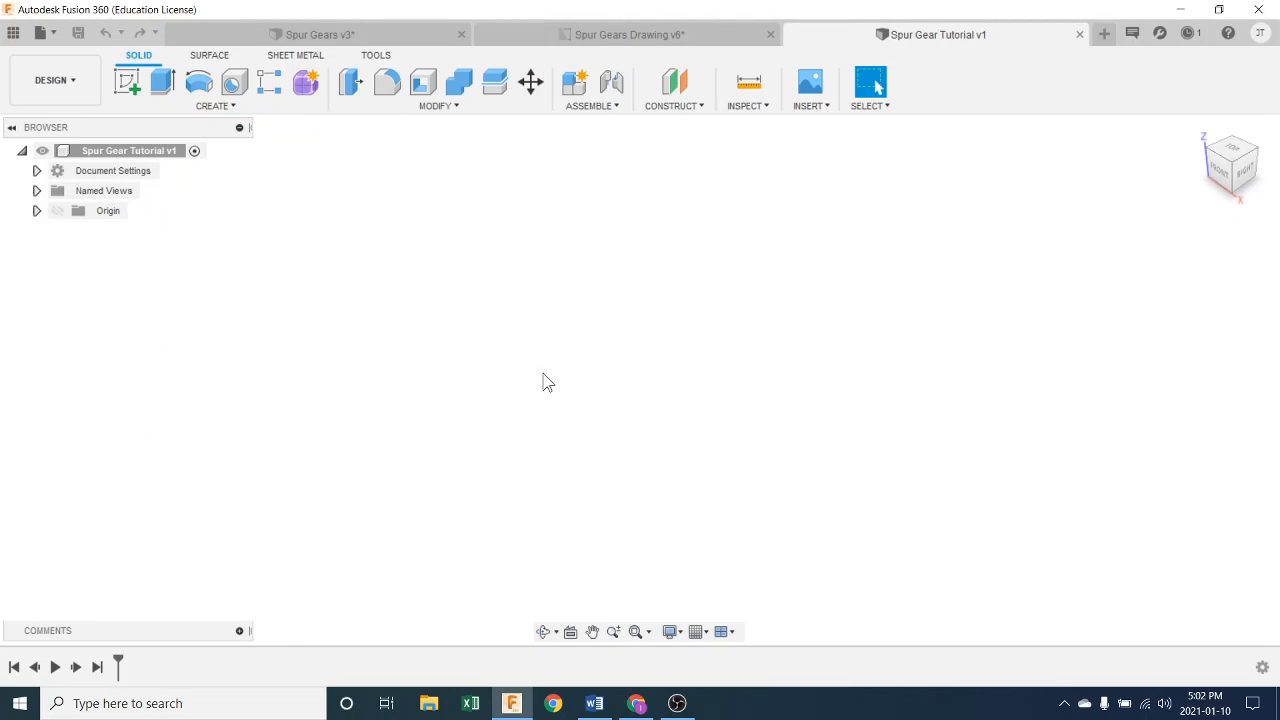
# Search the design shortcuts for "sp" to locate the Spur Gear command, and dismiss the search.
pyautogui.press('s')
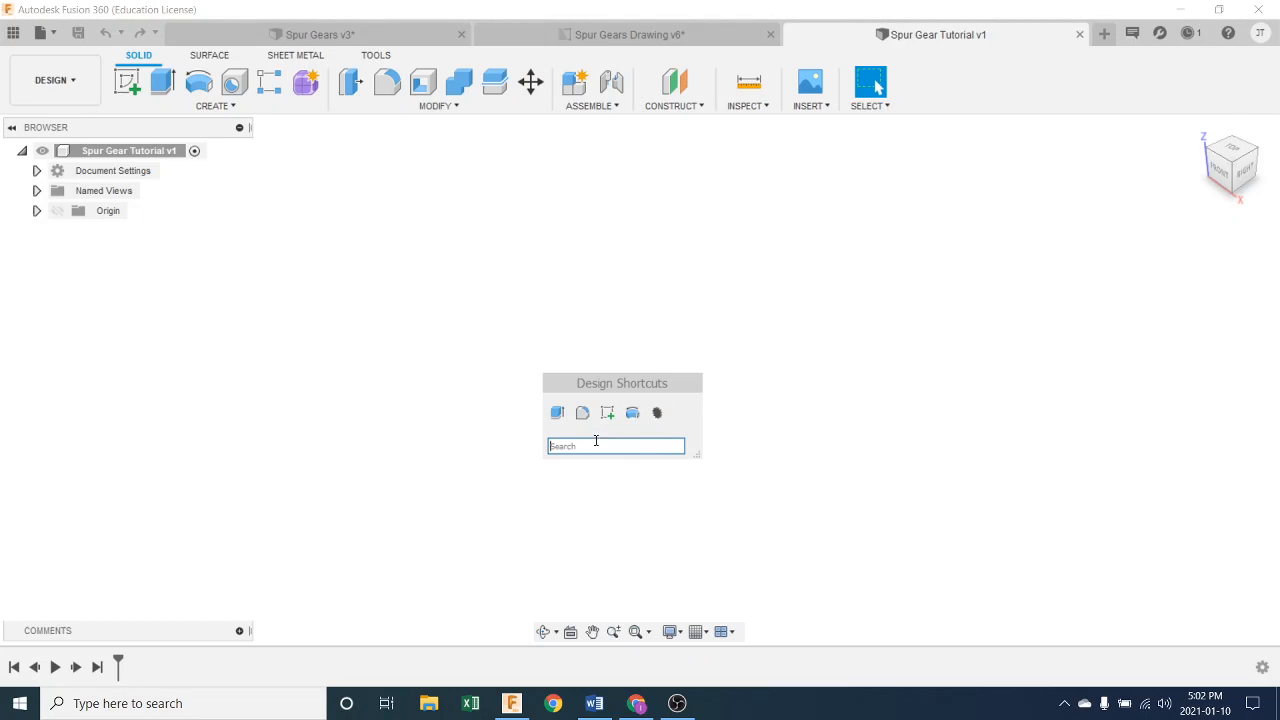
pyautogui.write('sp')
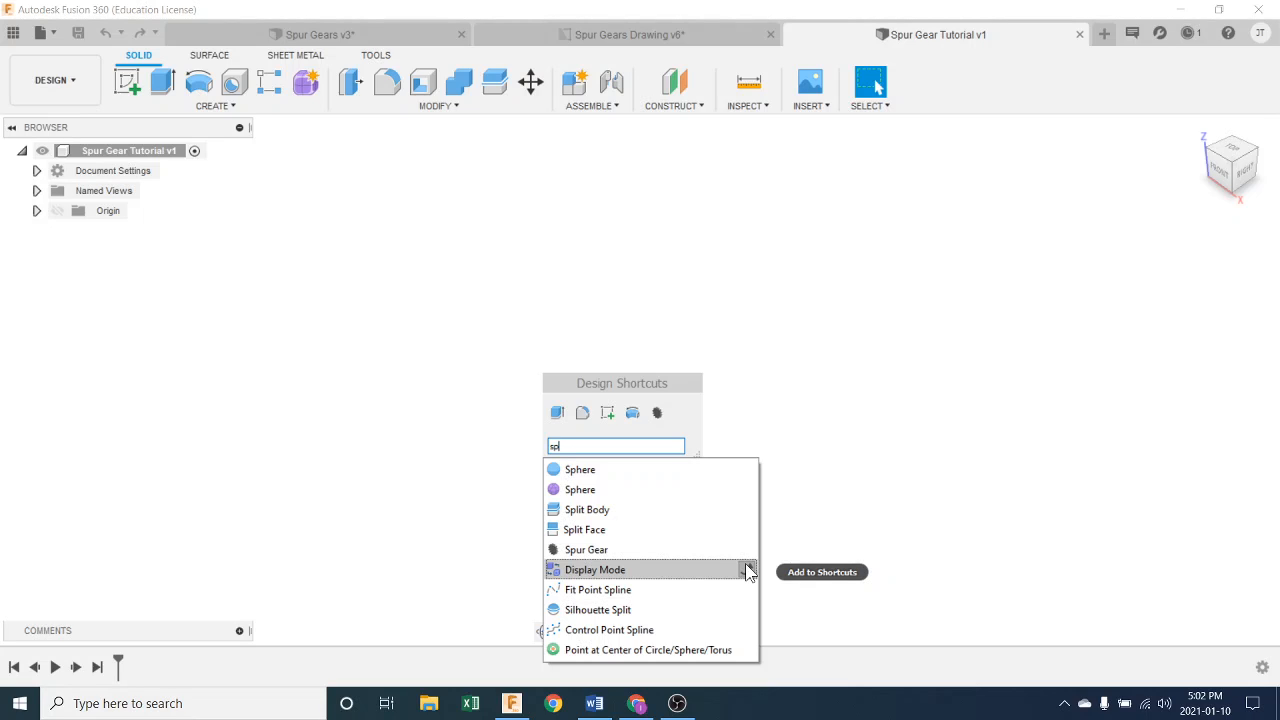
pyautogui.click(746, 370)
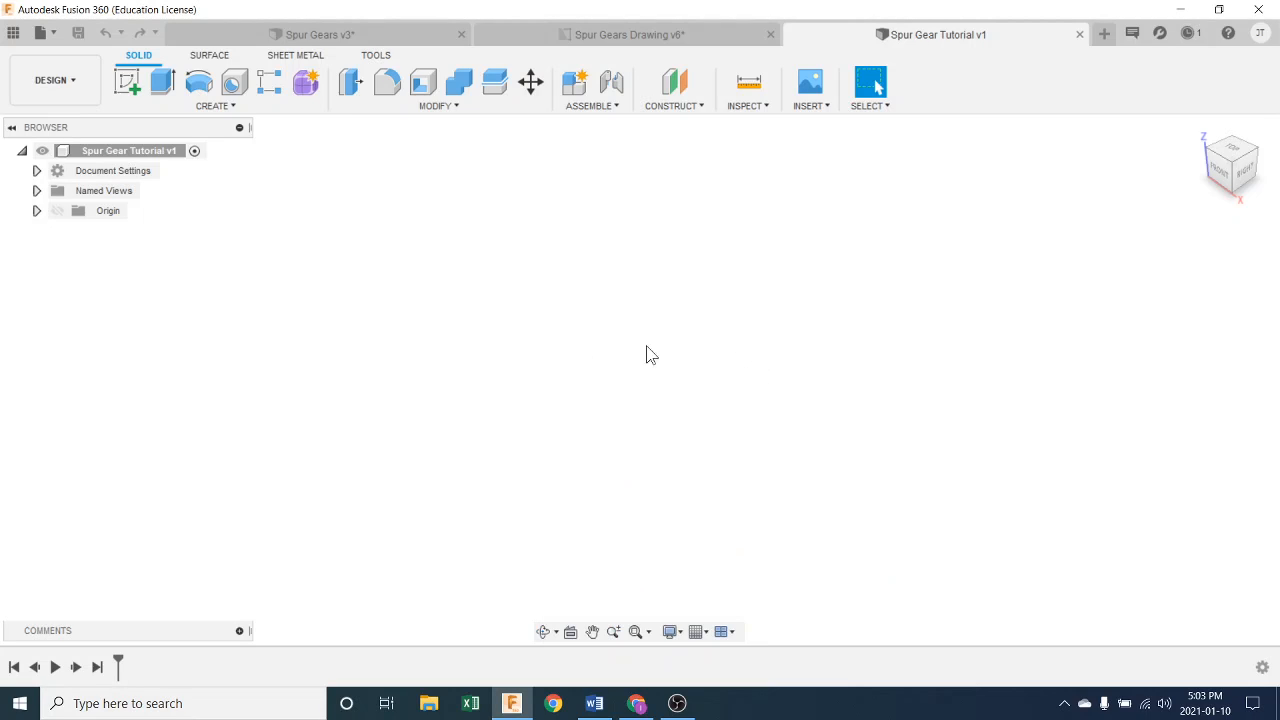
# Start the Spur Gear command, review its parameters, and consult the Wikipedia article on pressure angle before returning to Fusion 360.
pyautogui.click(222, 106)
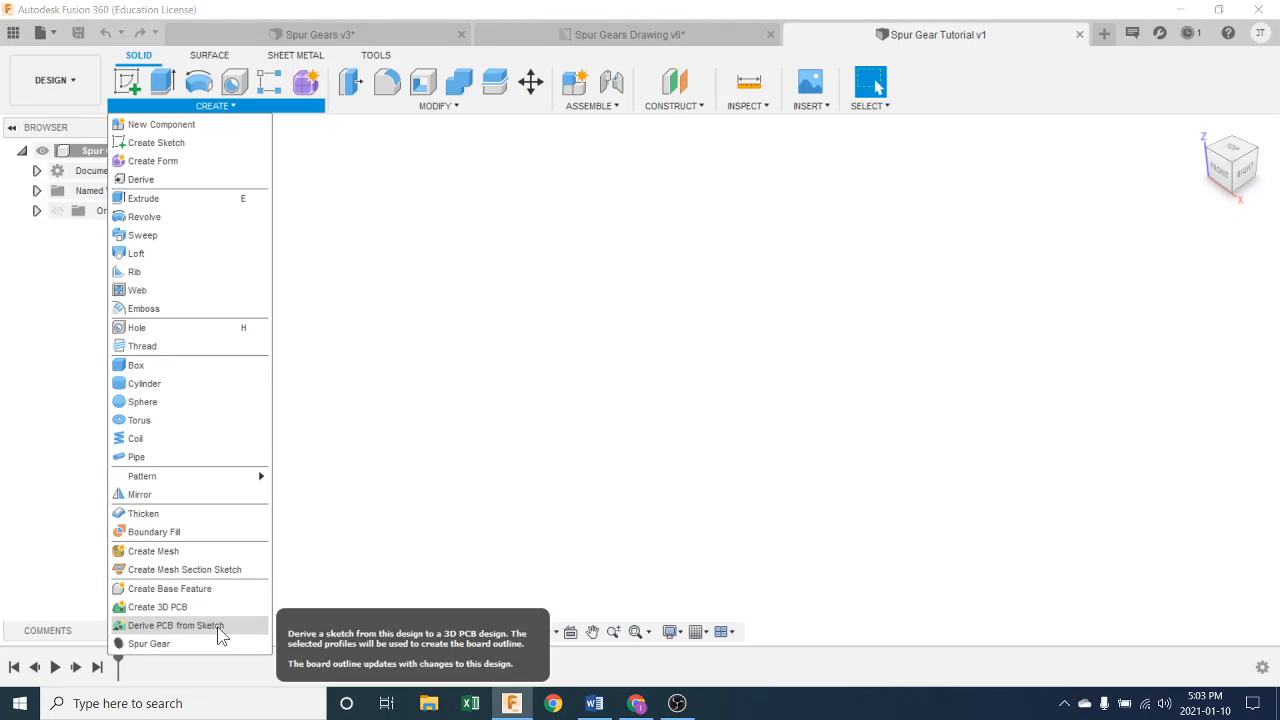
pyautogui.click(180, 643)
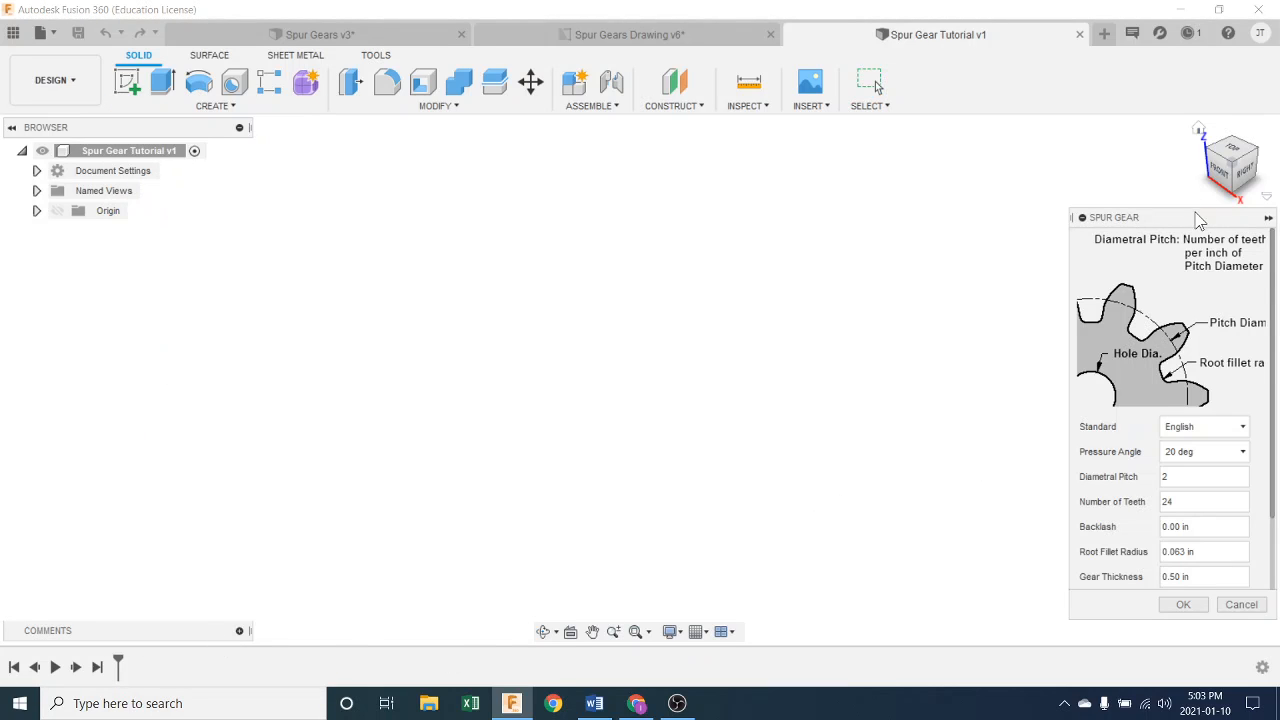
pyautogui.moveTo(1200, 220); pyautogui.dragTo(981, 154)
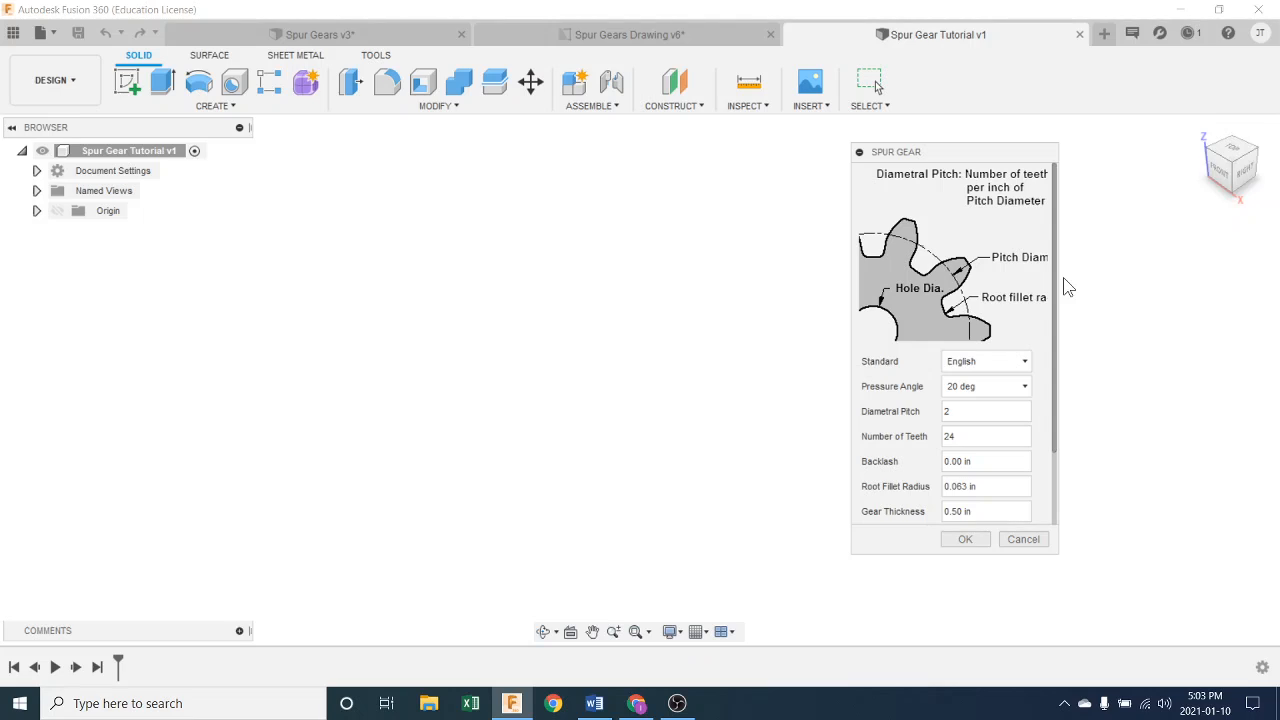
pyautogui.scroll(-3, 1060, 320)
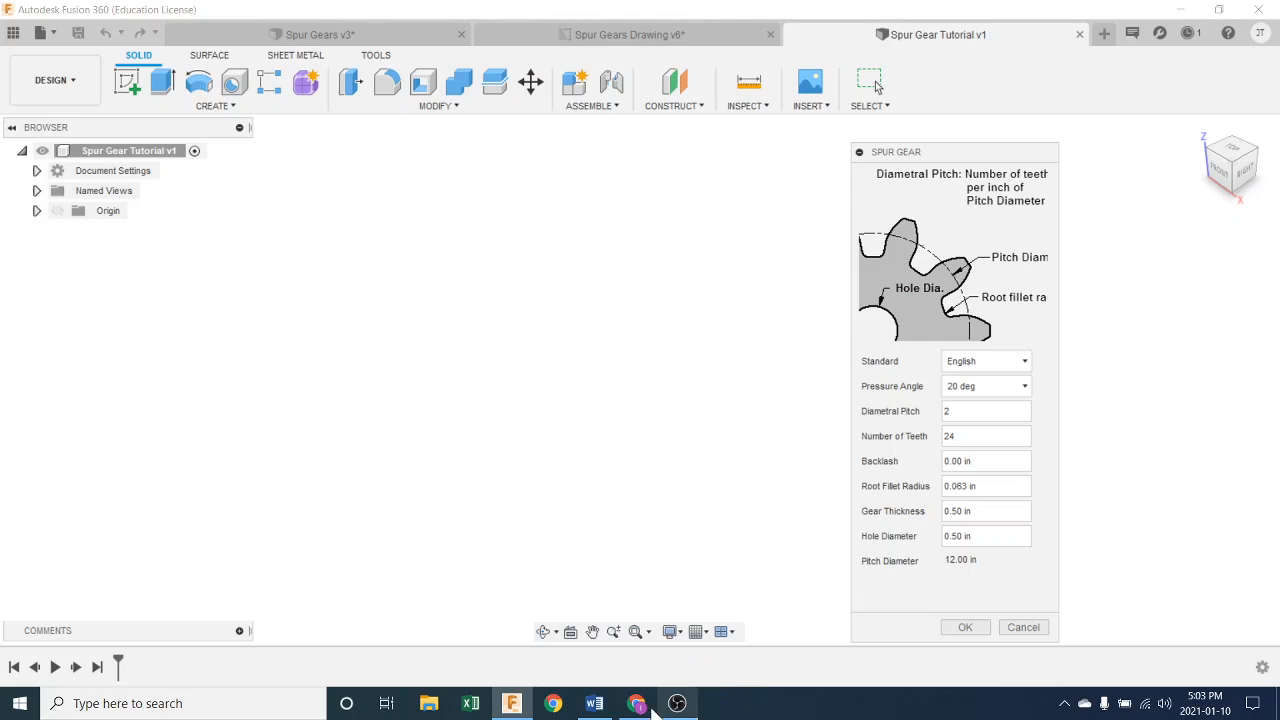
pyautogui.click(636, 704)
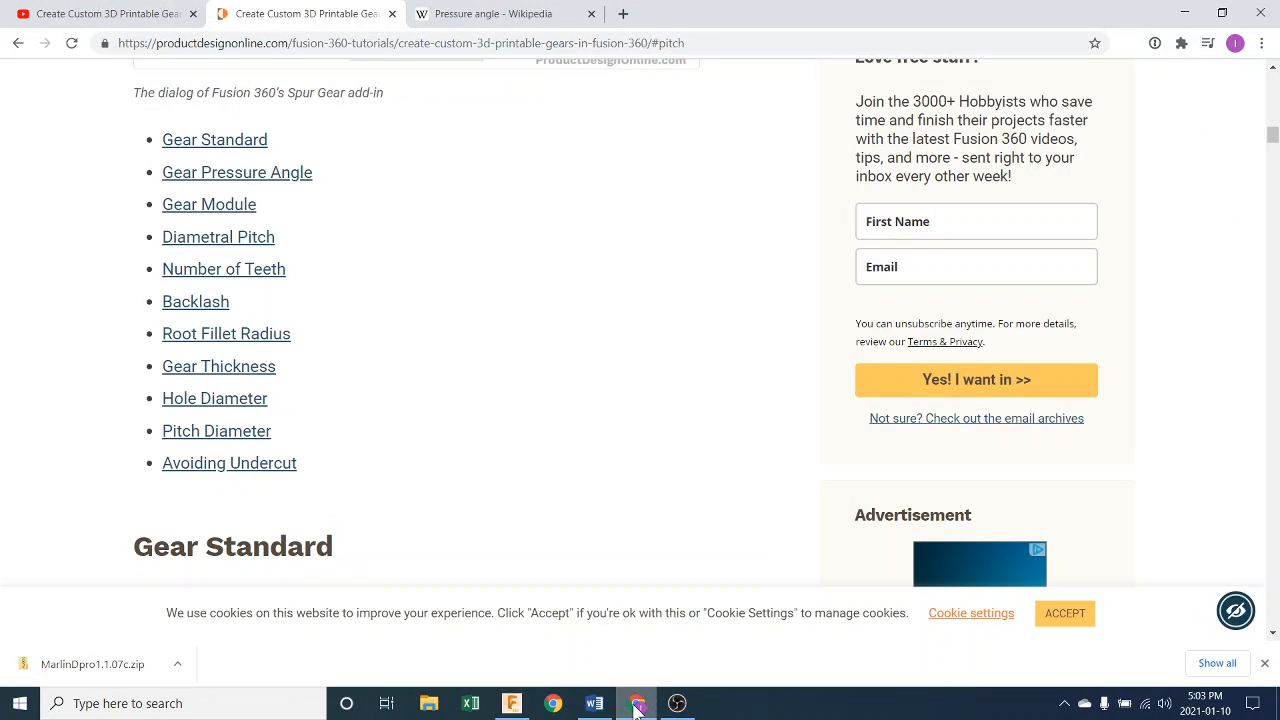
pyautogui.click(487, 13)
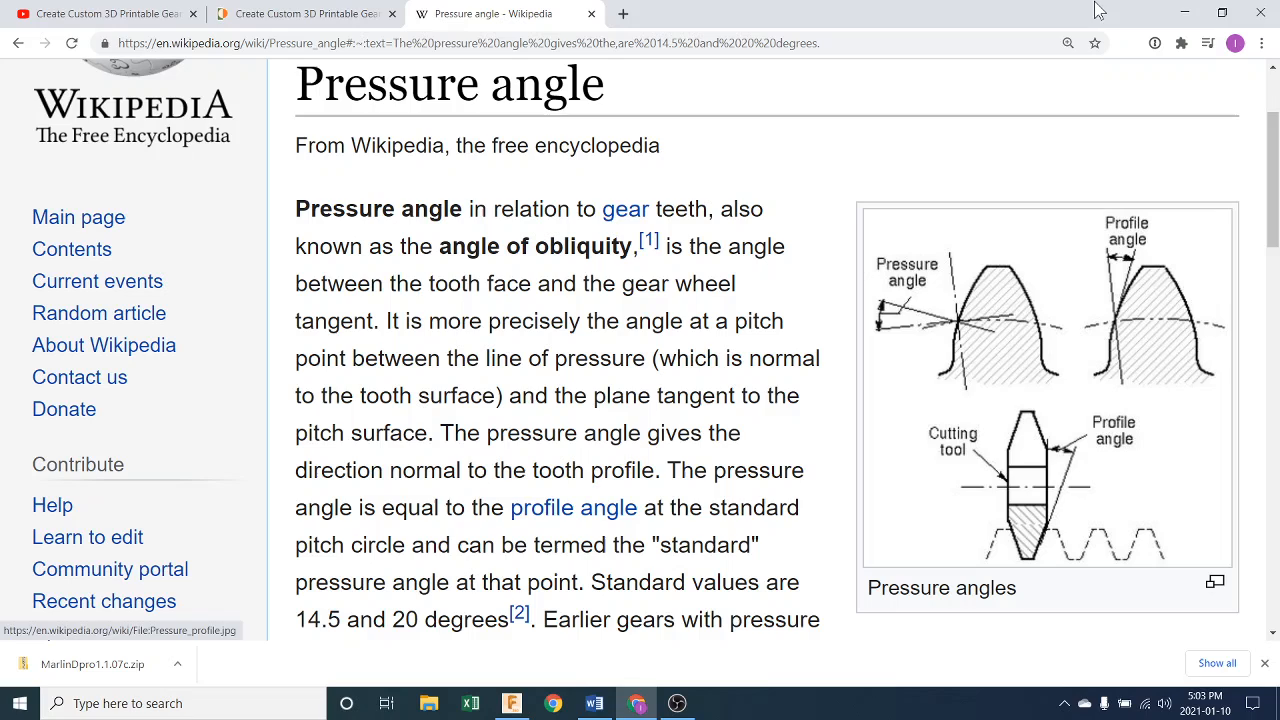
pyautogui.click(1184, 13)
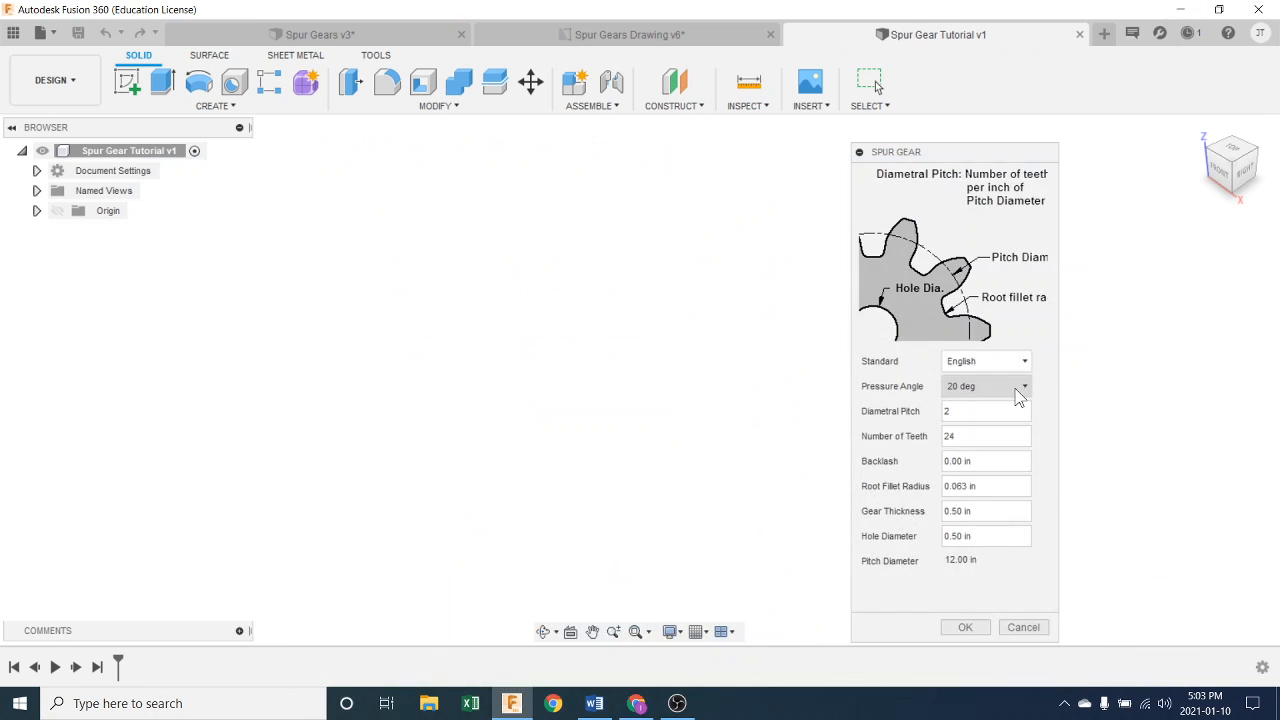
pyautogui.click(1018, 387)
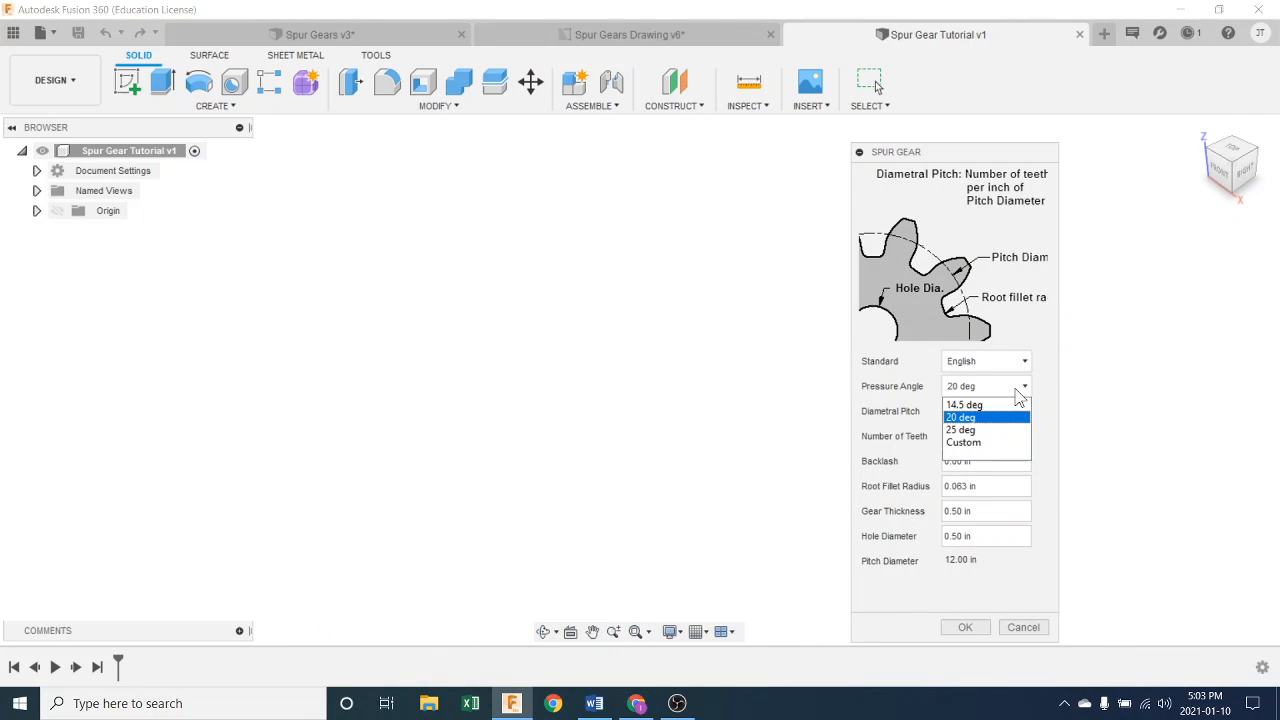
pyautogui.click(967, 418)
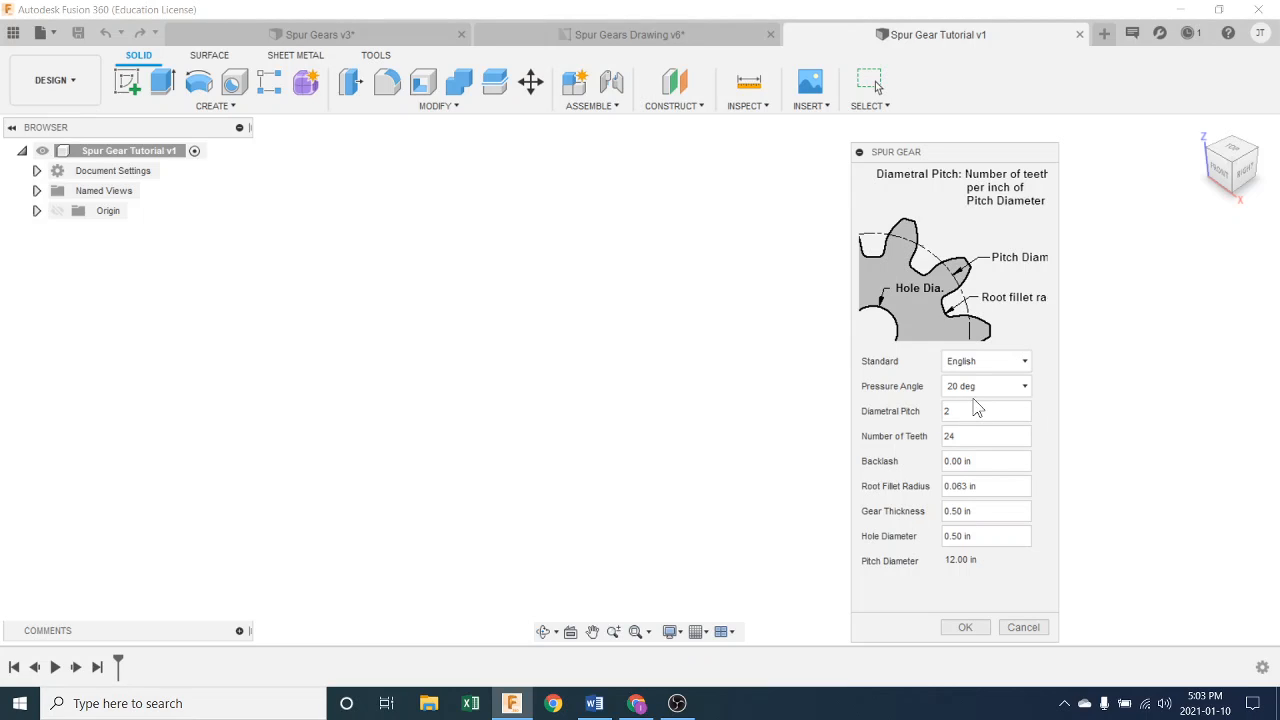
pyautogui.click(974, 419)
pyautogui.write('64')
pyautogui.click(957, 417)
pyautogui.click(962, 411)
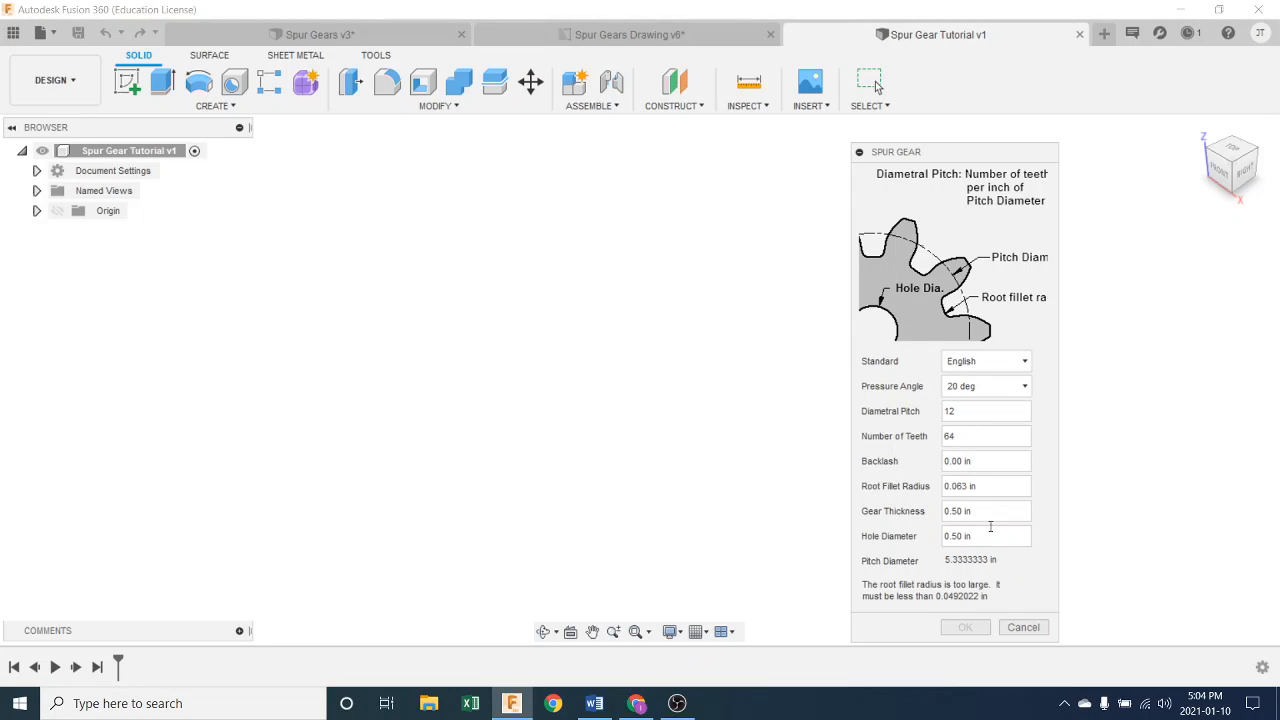
pyautogui.click(1030, 630)
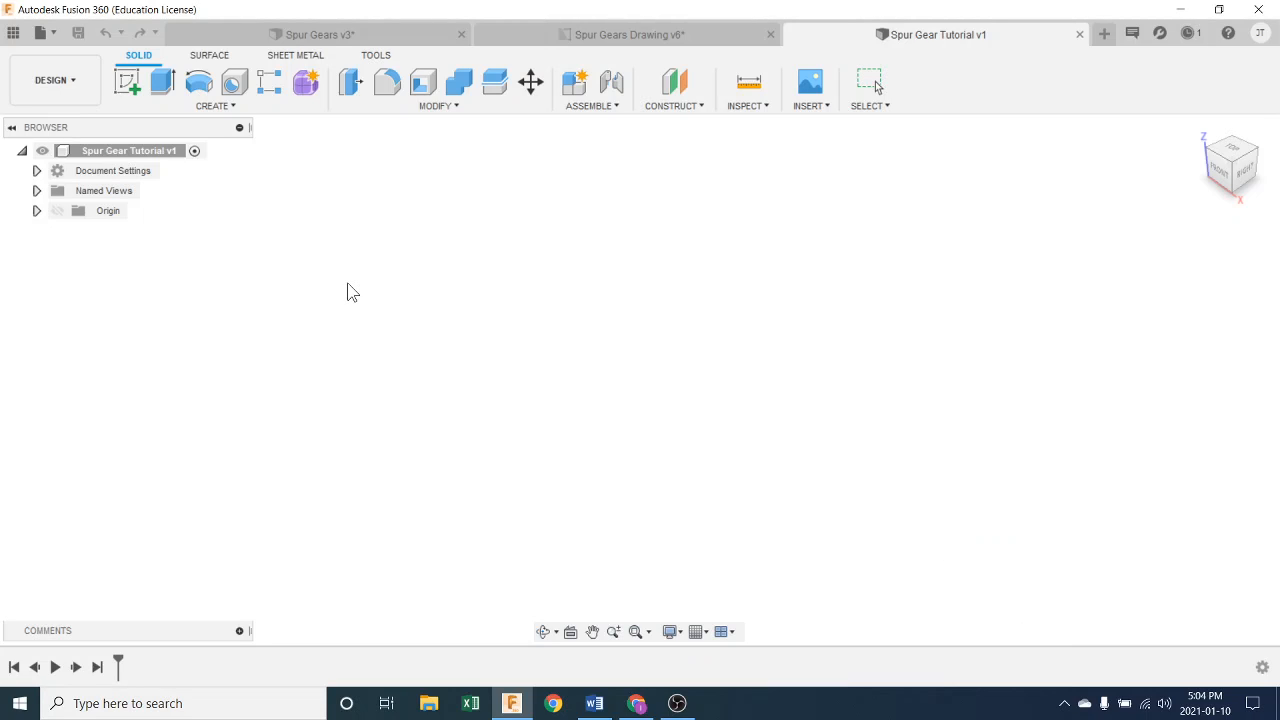
# Change the document's active units to millimeters in the document settings.
pyautogui.click(37, 171)
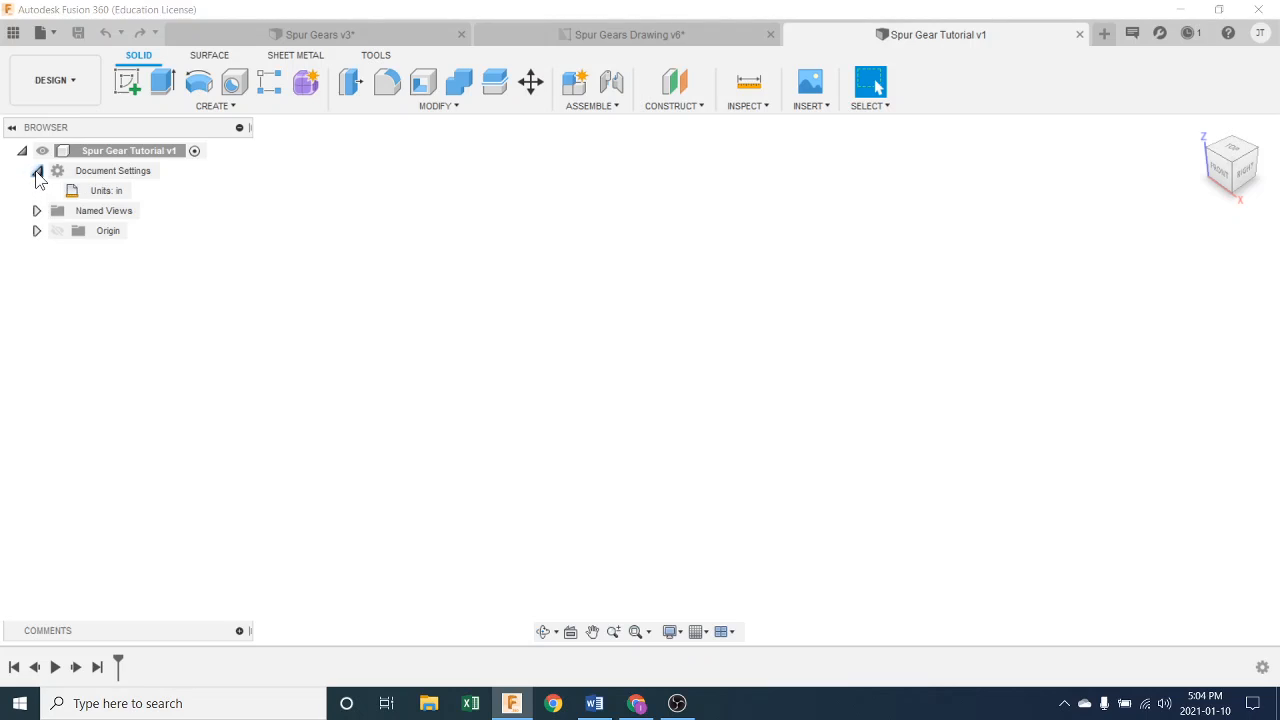
pyautogui.click(141, 191)
pyautogui.click(1022, 185)
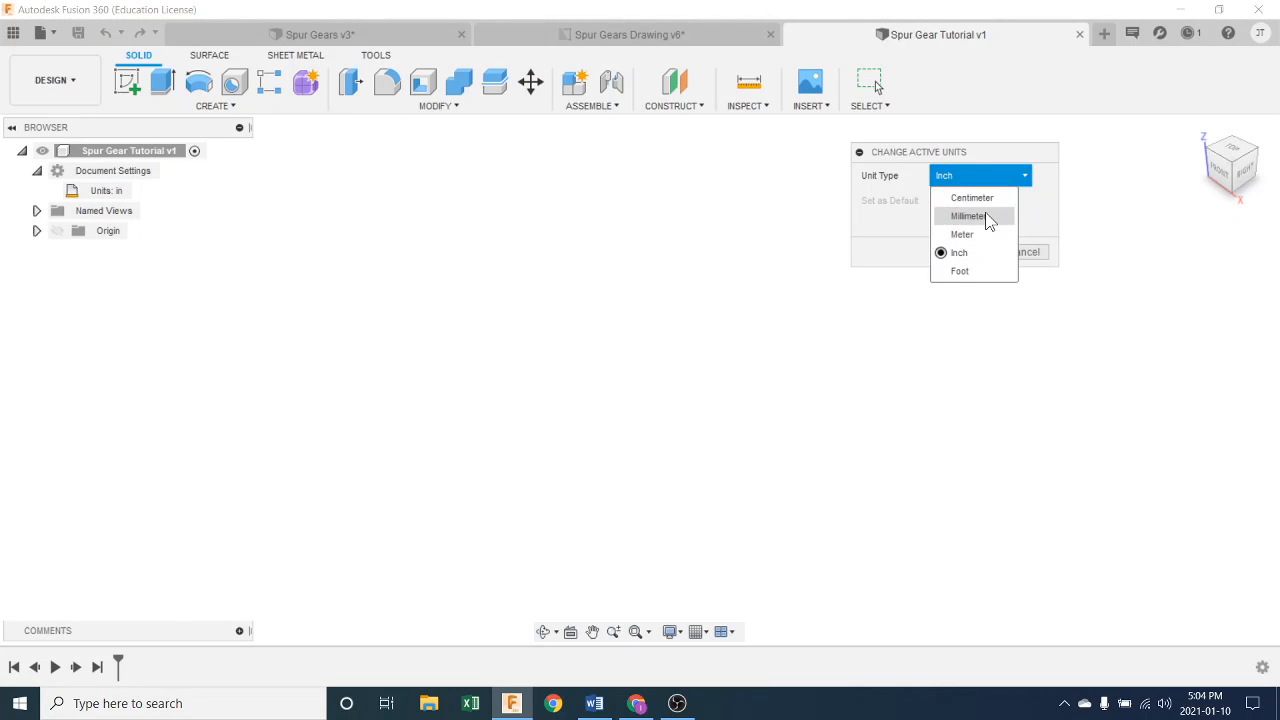
pyautogui.click(984, 215)
pyautogui.click(964, 252)
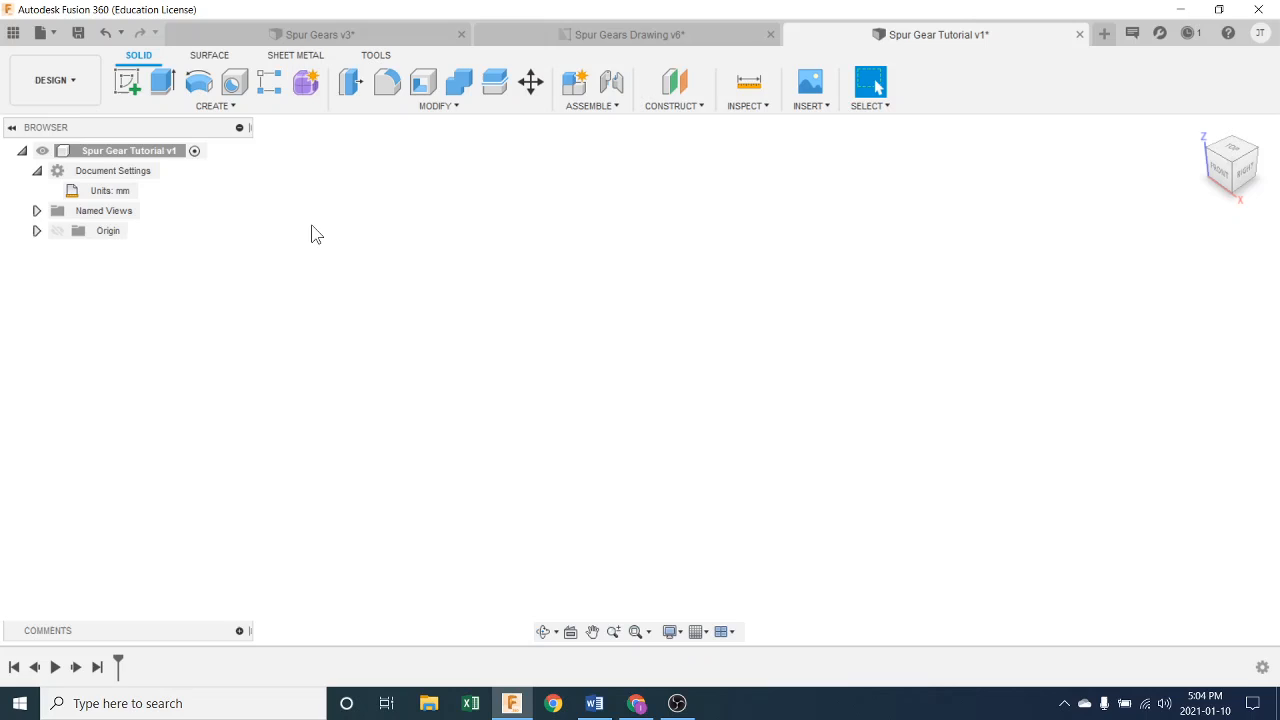
# Start a metric spur gear with a 20-degree pressure angle and set its module to 2 and its number of teeth to 32.
pyautogui.click(214, 105)
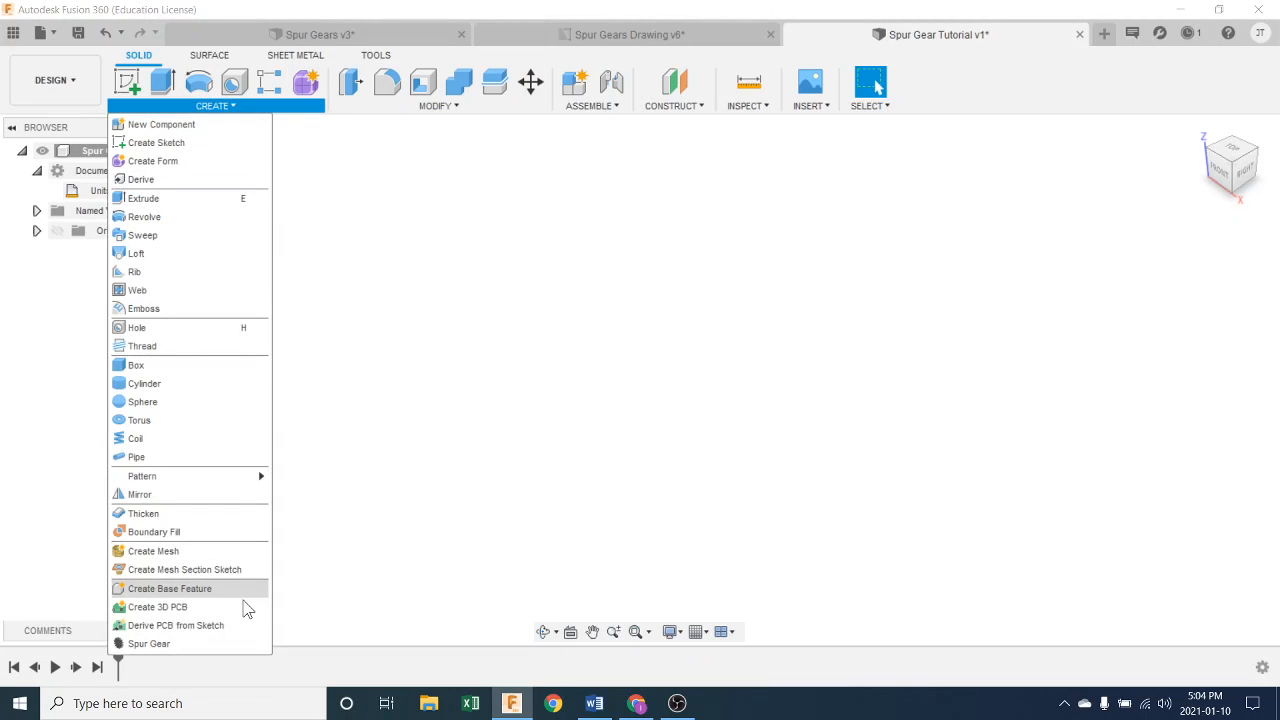
pyautogui.click(220, 645)
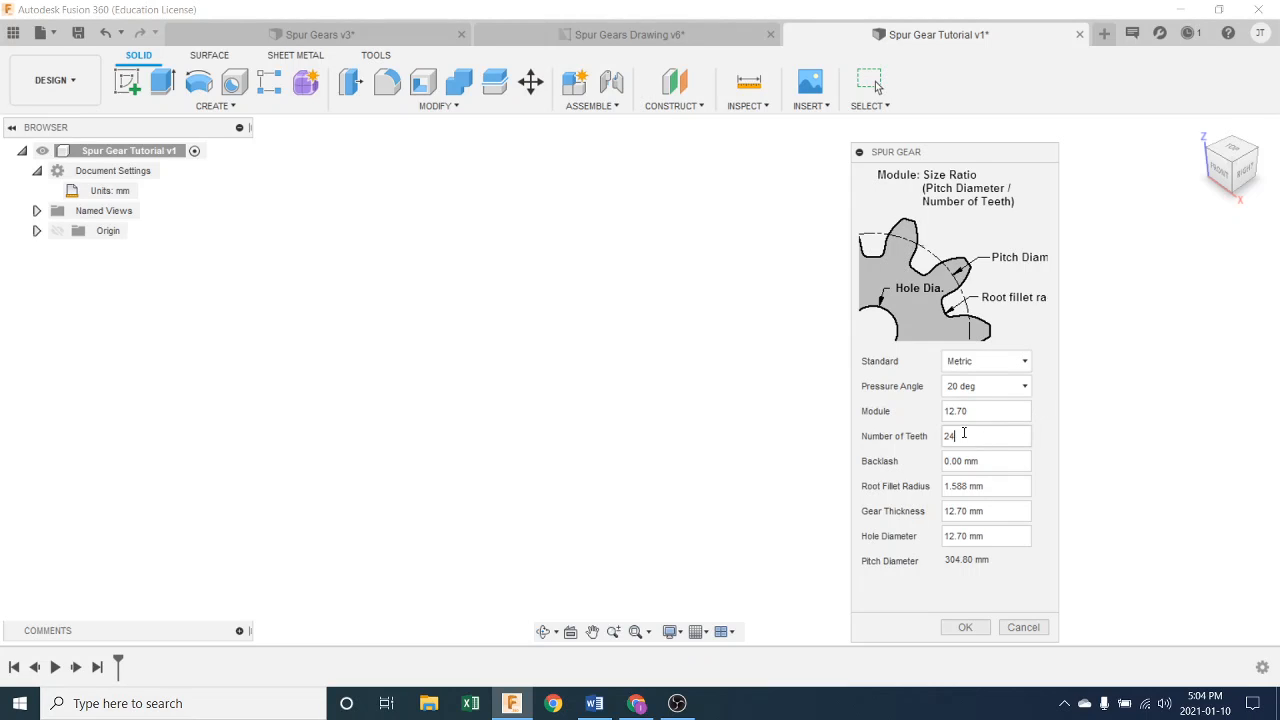
pyautogui.moveTo(963, 433); pyautogui.dragTo(925, 430)
pyautogui.click(967, 410)
pyautogui.click(973, 435)
pyautogui.moveTo(968, 410); pyautogui.dragTo(941, 414)
pyautogui.write('2')
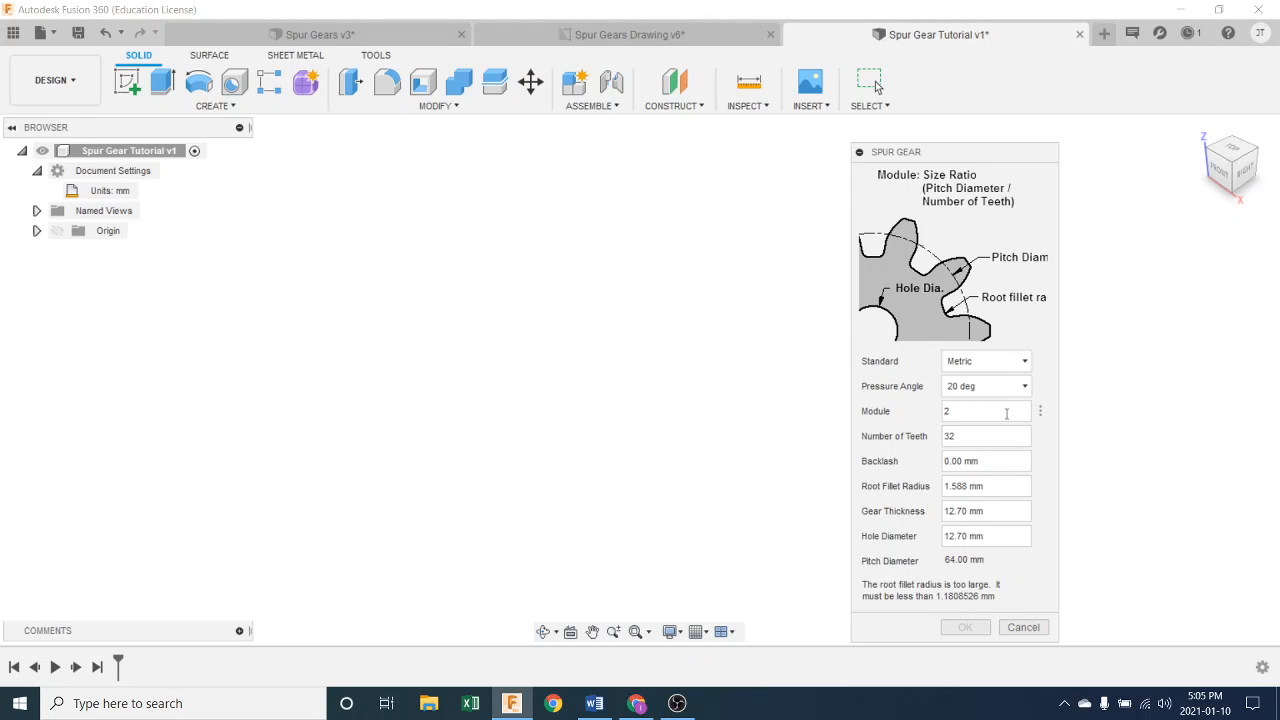
pyautogui.click(973, 435)
# Set the spur gear's backlash to 0.15 mm and its root fillet radius to 0.9 mm.
pyautogui.moveTo(965, 460); pyautogui.dragTo(943, 461)
pyautogui.click(995, 461)
pyautogui.moveTo(979, 466); pyautogui.dragTo(899, 444)
pyautogui.press('BackSpace')
pyautogui.write('.15')
pyautogui.click(987, 486)
pyautogui.moveTo(988, 486); pyautogui.dragTo(935, 487)
pyautogui.write('9')
# Set the gear thickness to 5 mm and the hole diameter to 10 mm, and create the spur gear.
pyautogui.moveTo(1000, 511); pyautogui.dragTo(966, 511)
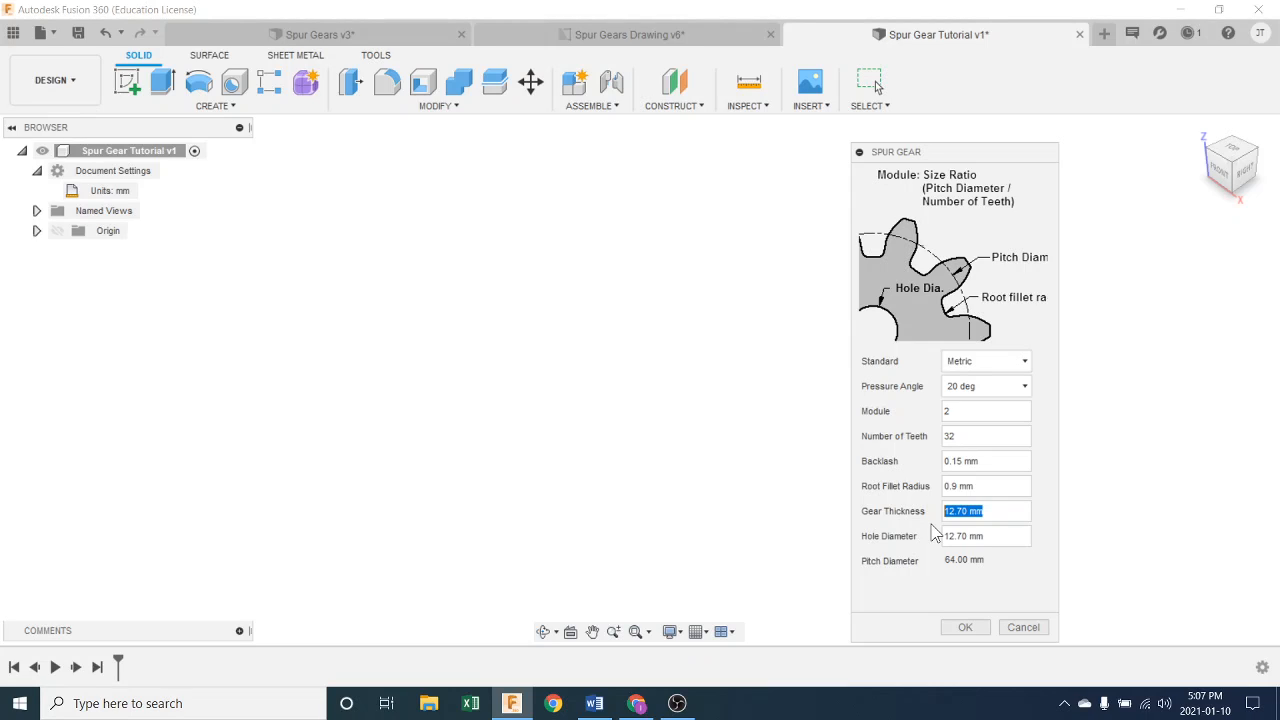
pyautogui.write('5')
pyautogui.moveTo(999, 538); pyautogui.dragTo(931, 541)
pyautogui.write('10')
pyautogui.click(965, 628)
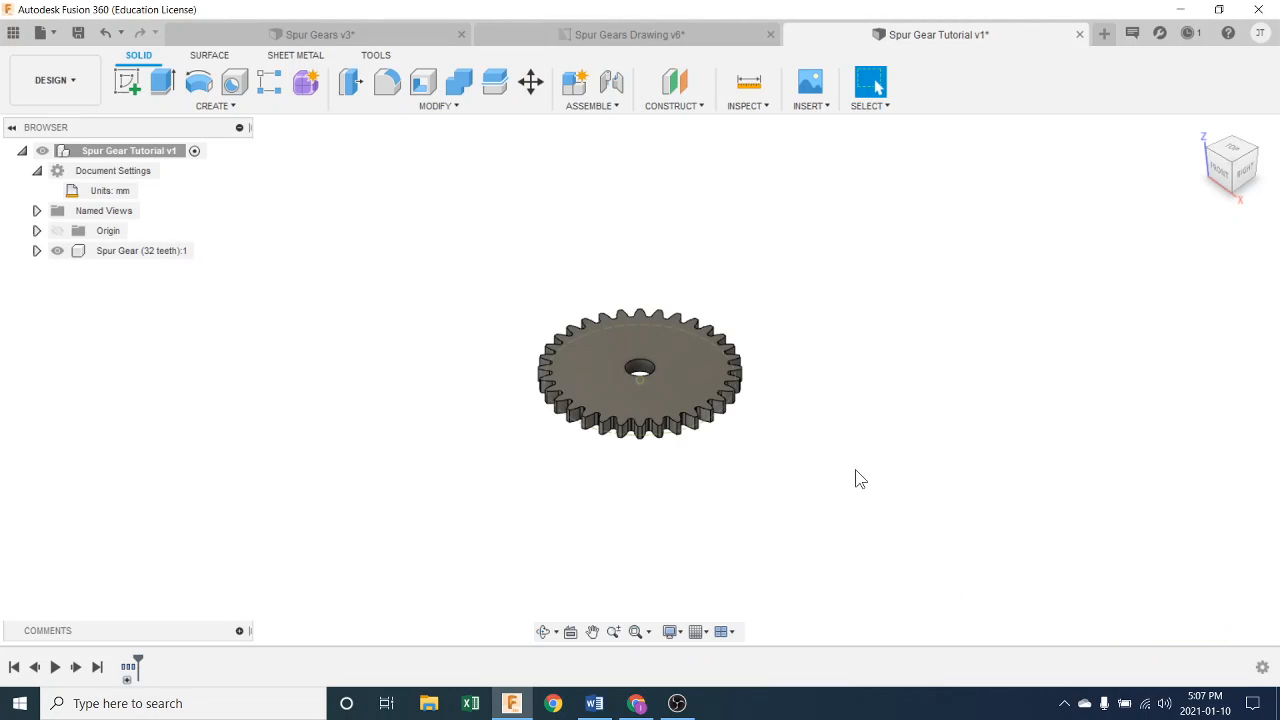
# Inspect the 32-tooth gear from several angles and expand its component in the browser to examine its contents.
pyautogui.keyDown('shift'); pyautogui.moveTo(838, 430); pyautogui.dragTo(886, 463, button='middle'); pyautogui.keyUp('shift')
pyautogui.scroll(5, 660, 369)
pyautogui.keyDown('shift'); pyautogui.moveTo(660, 369); pyautogui.dragTo(709, 286, button='middle'); pyautogui.keyUp('shift')
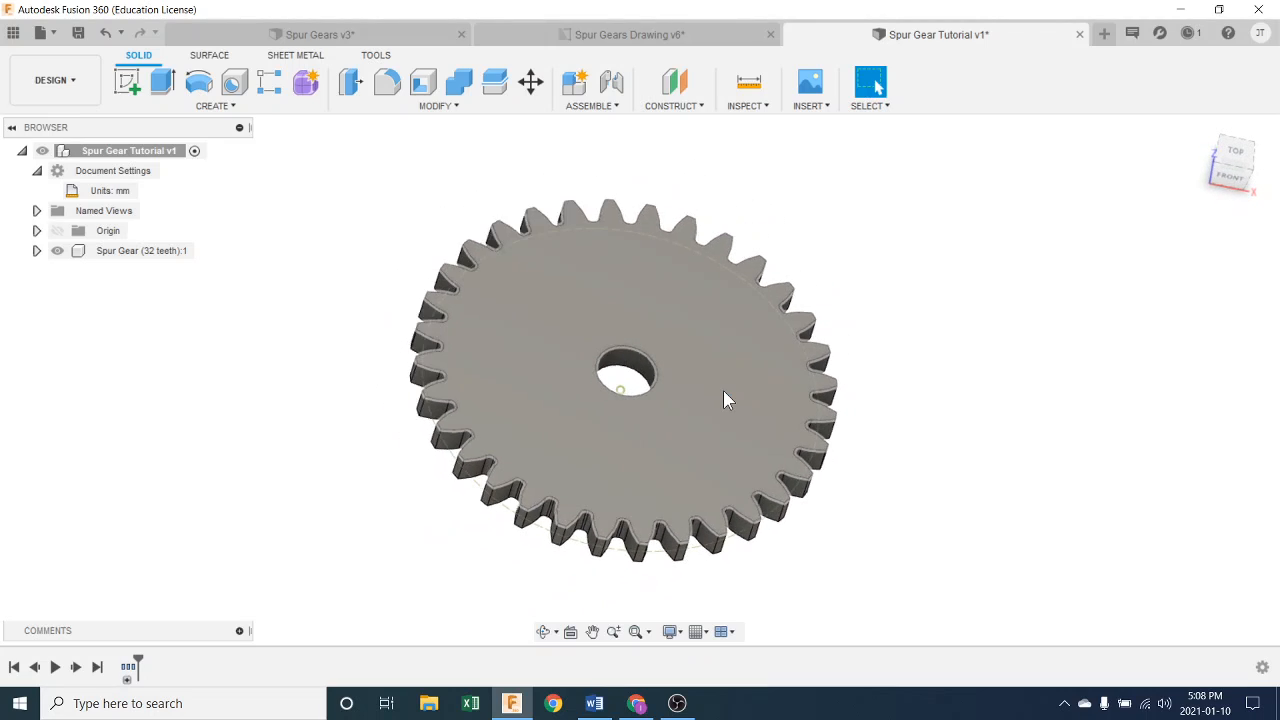
pyautogui.scroll(-2, 723, 390)
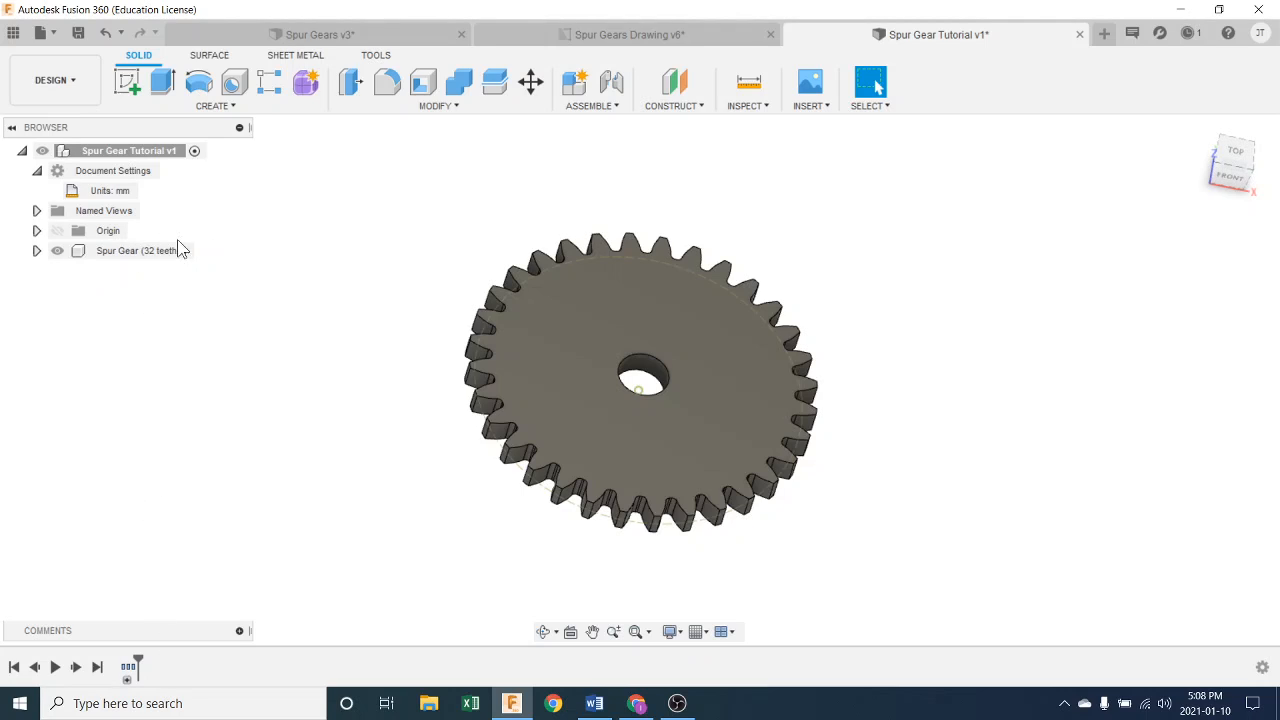
pyautogui.click(207, 250)
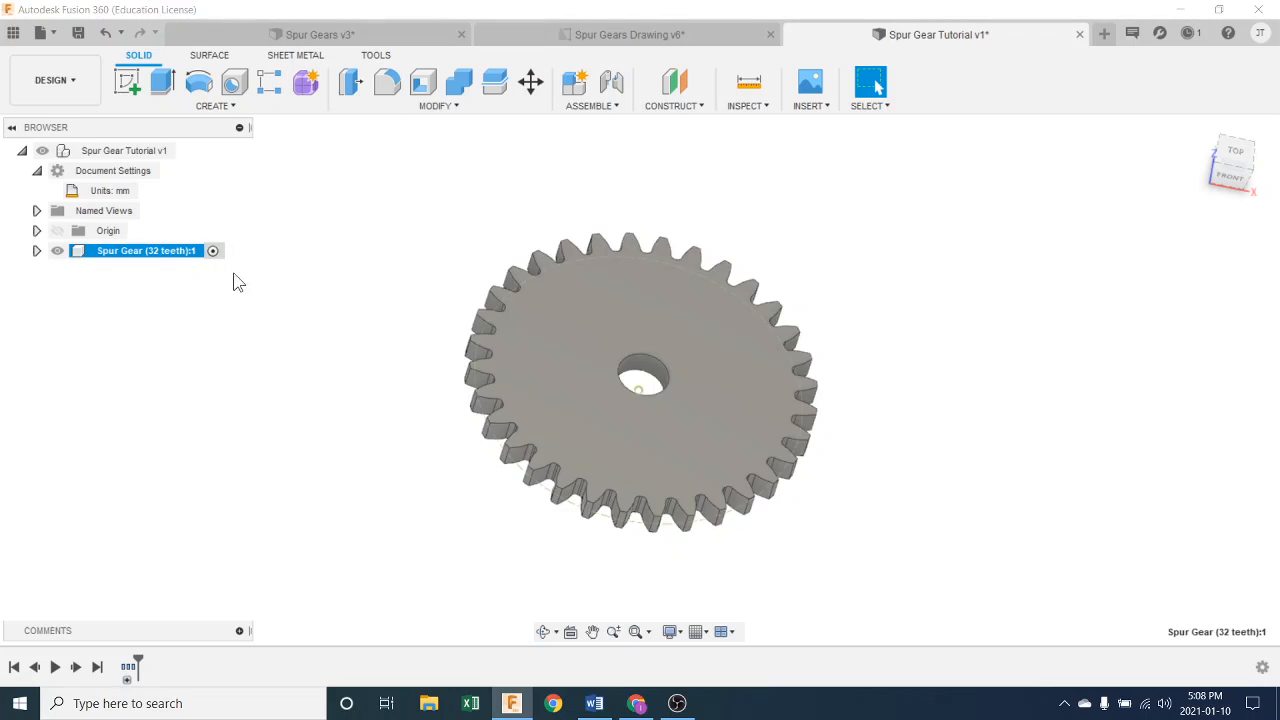
pyautogui.click(37, 251)
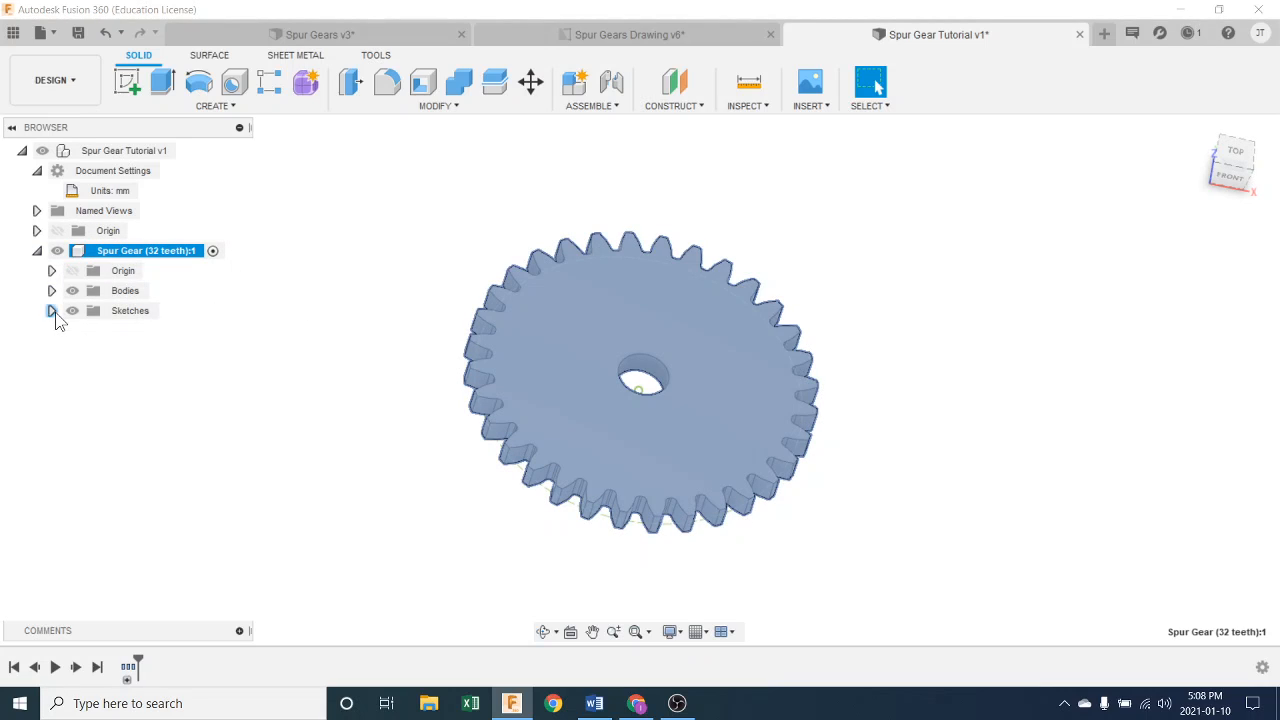
pyautogui.click(295, 333)
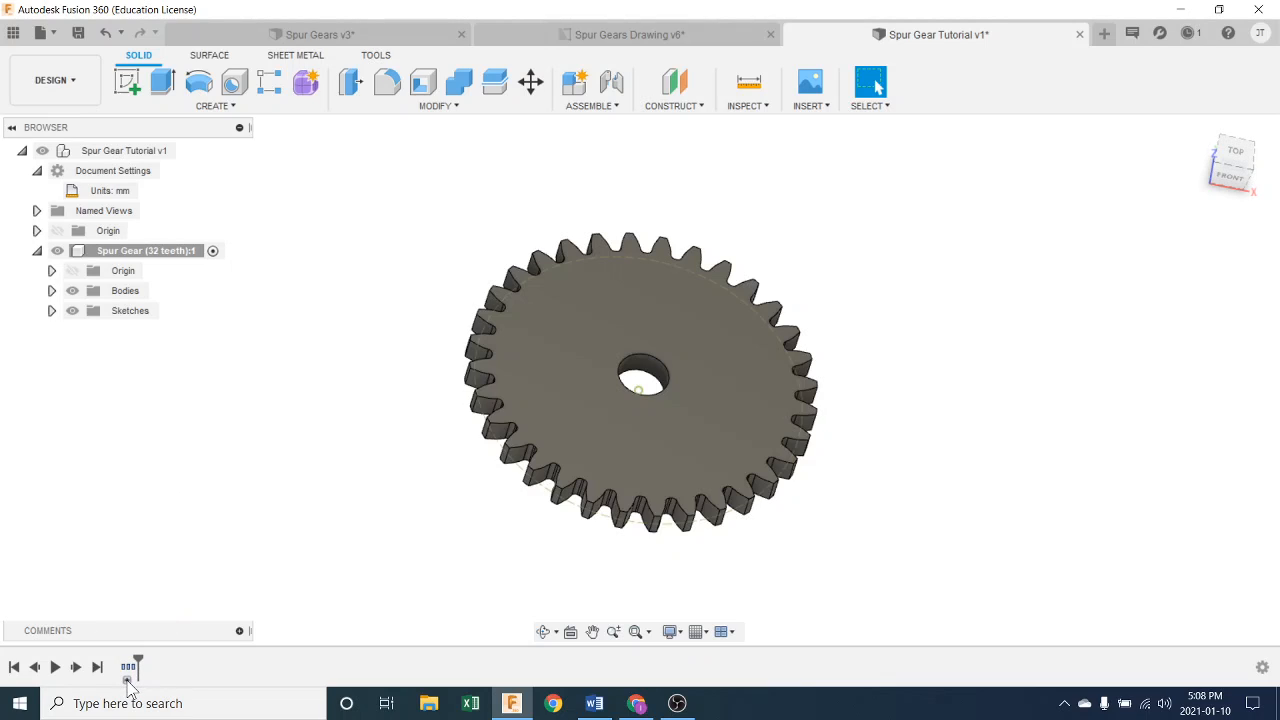
# Expand the gear's feature group in the timeline, roll the history back to the first sketch, and show Sketch1.
pyautogui.click(128, 680)
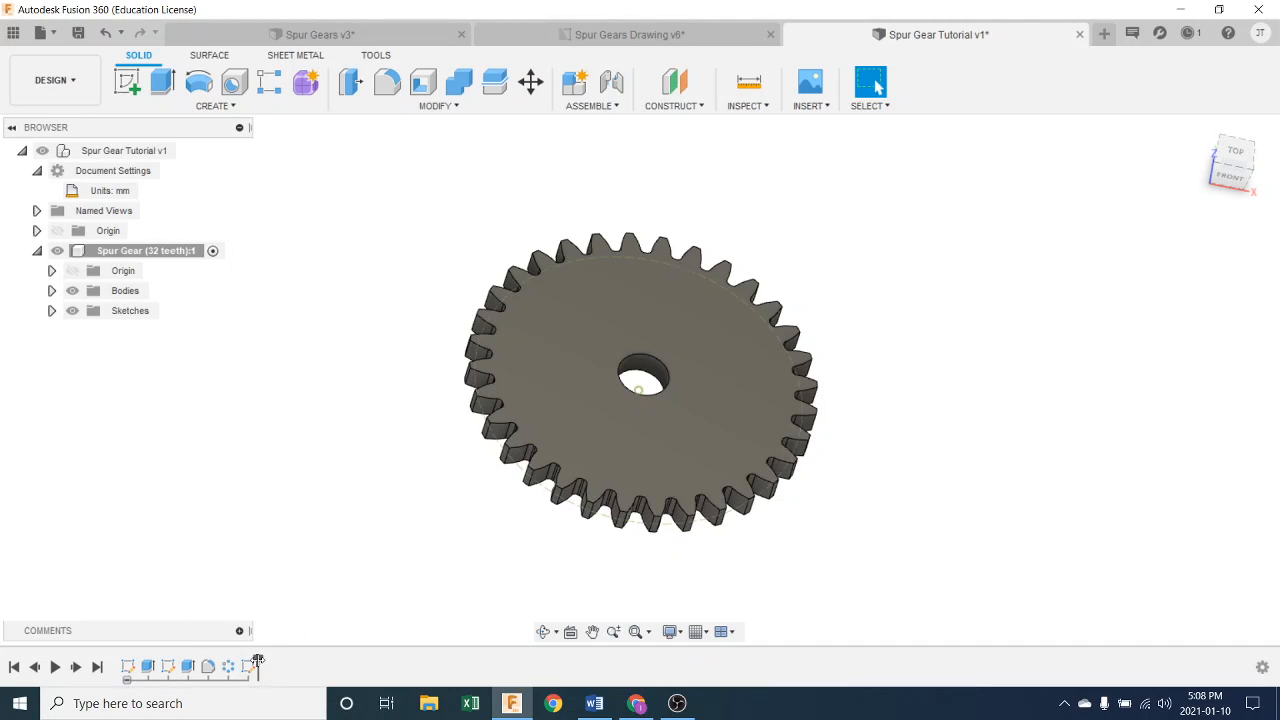
pyautogui.moveTo(241, 663); pyautogui.dragTo(138, 665)
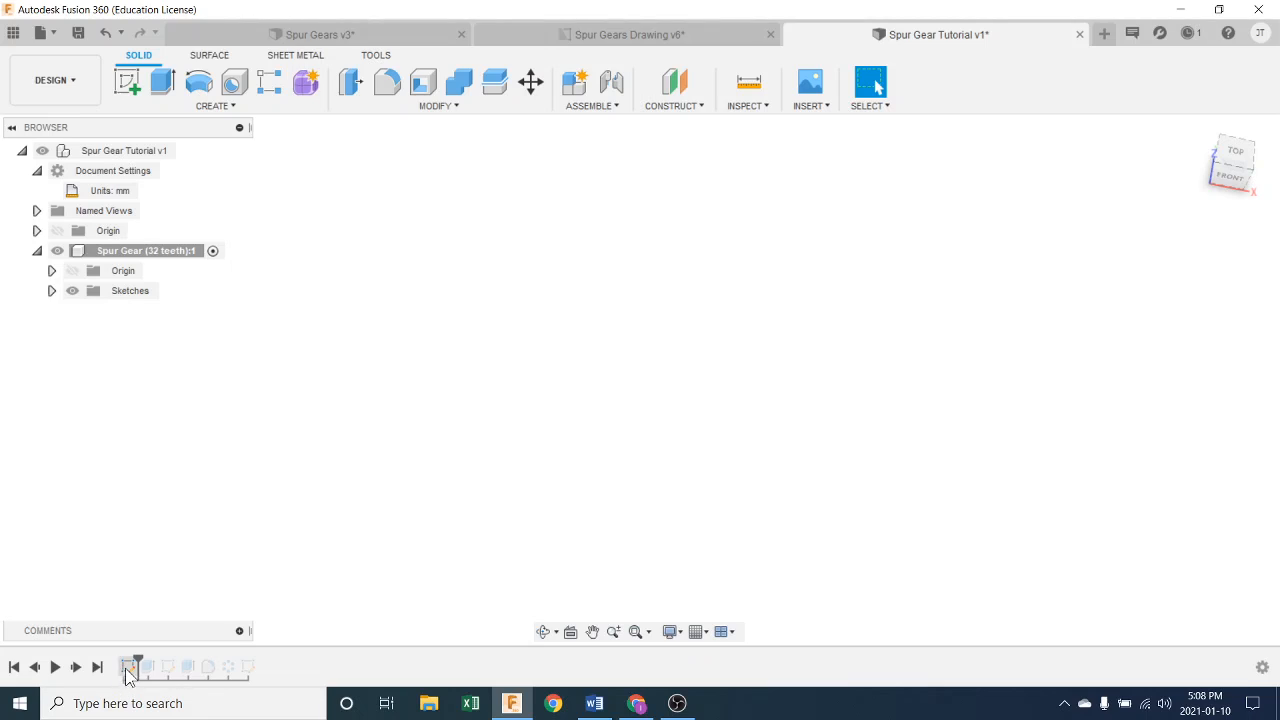
pyautogui.click(52, 291)
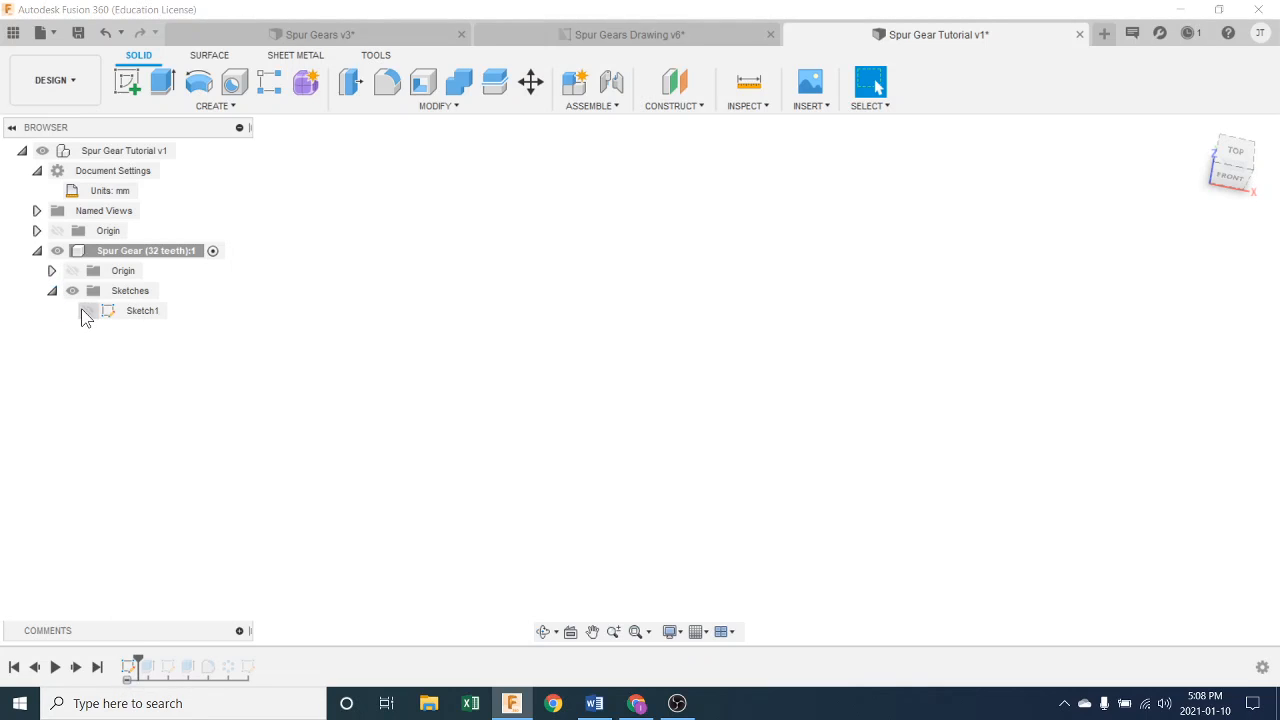
pyautogui.click(86, 310)
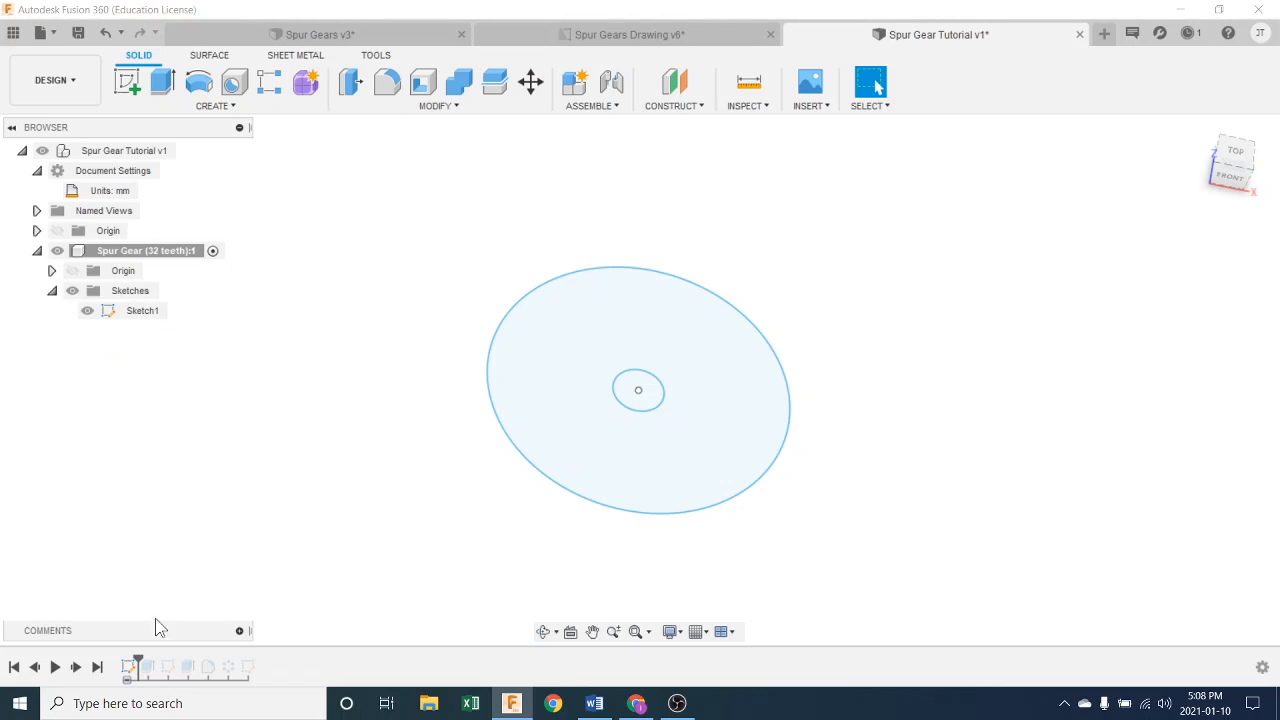
# Advance the history past the disc extrusion to the tooth profile sketch, and show Sketch2 to examine the tooth shape.
pyautogui.click(76, 667)
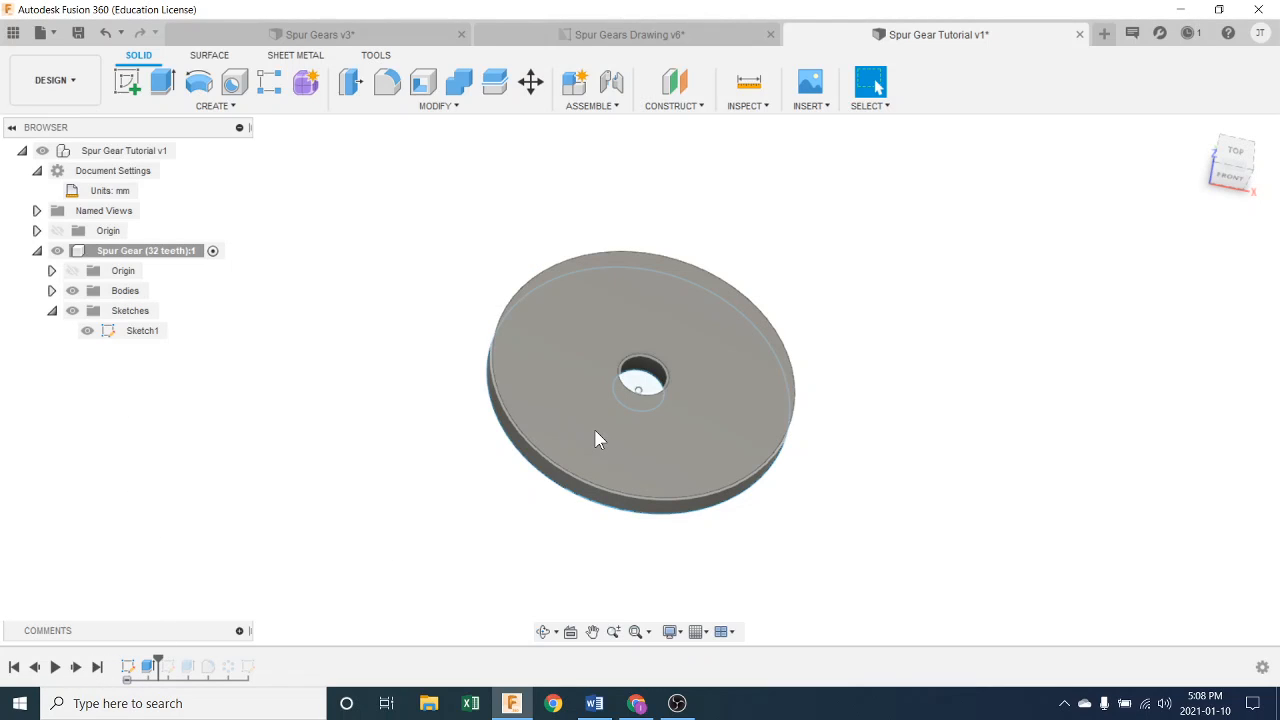
pyautogui.click(77, 667)
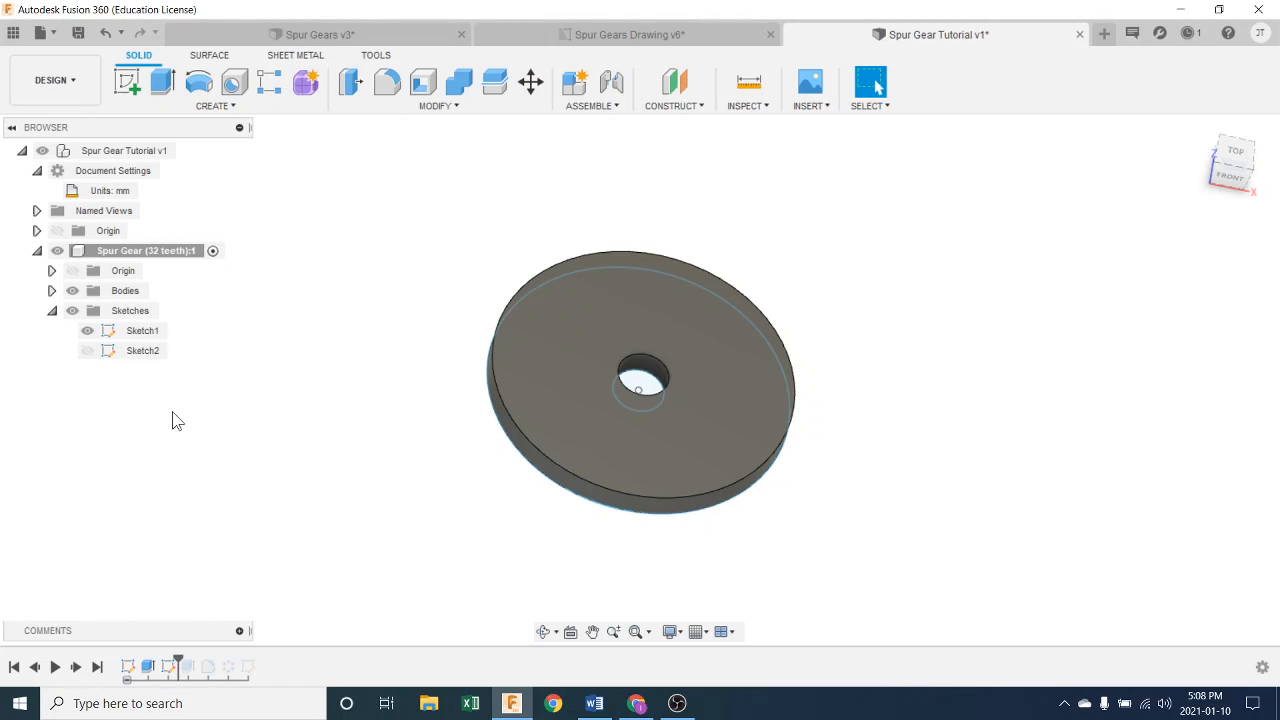
pyautogui.click(87, 350)
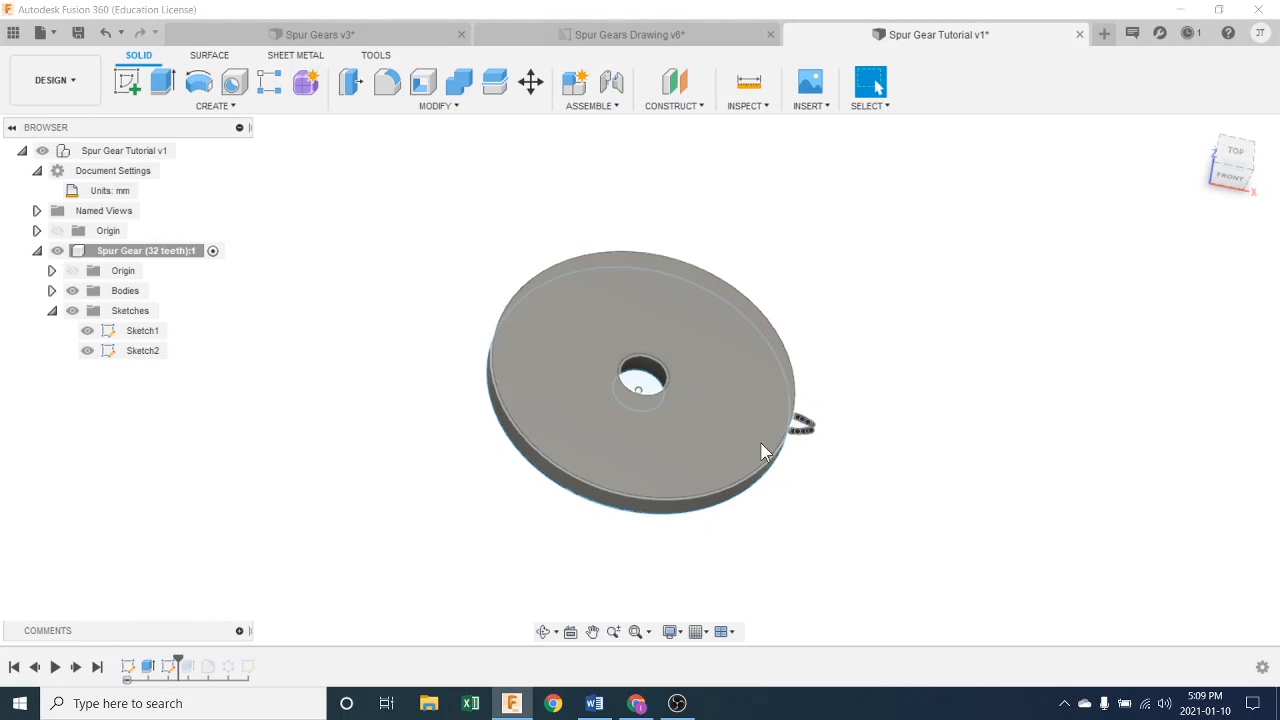
pyautogui.scroll(2, 828, 443)
pyautogui.scroll(5, 820, 438)
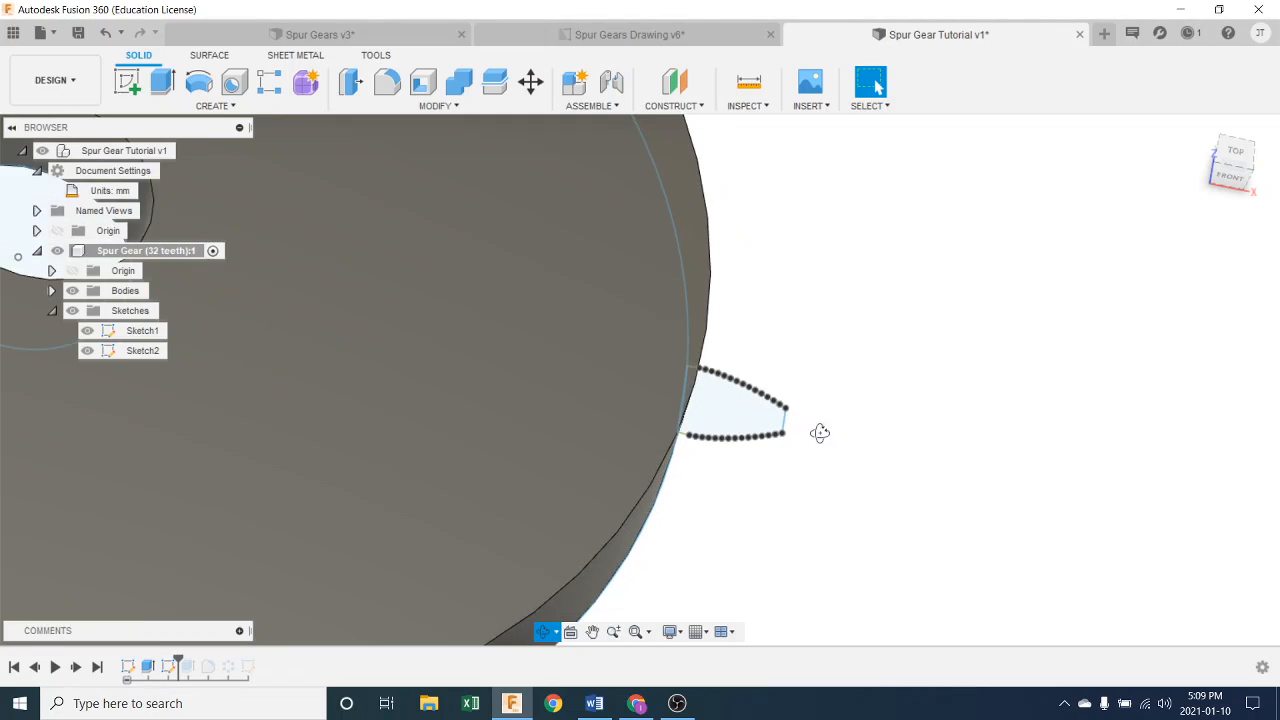
# Advance the history past the tooth extrusion and examine the single extruded tooth on the disc.
pyautogui.scroll(-8, 803, 472)
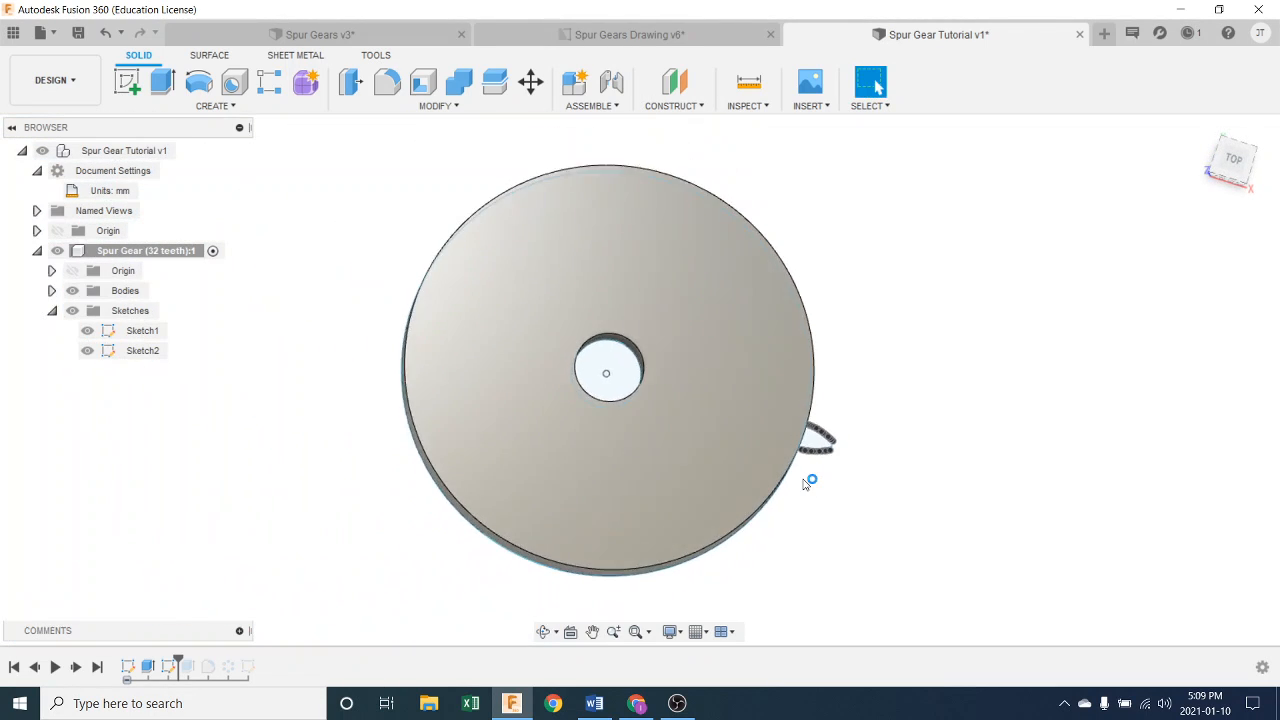
pyautogui.scroll(4, 841, 470)
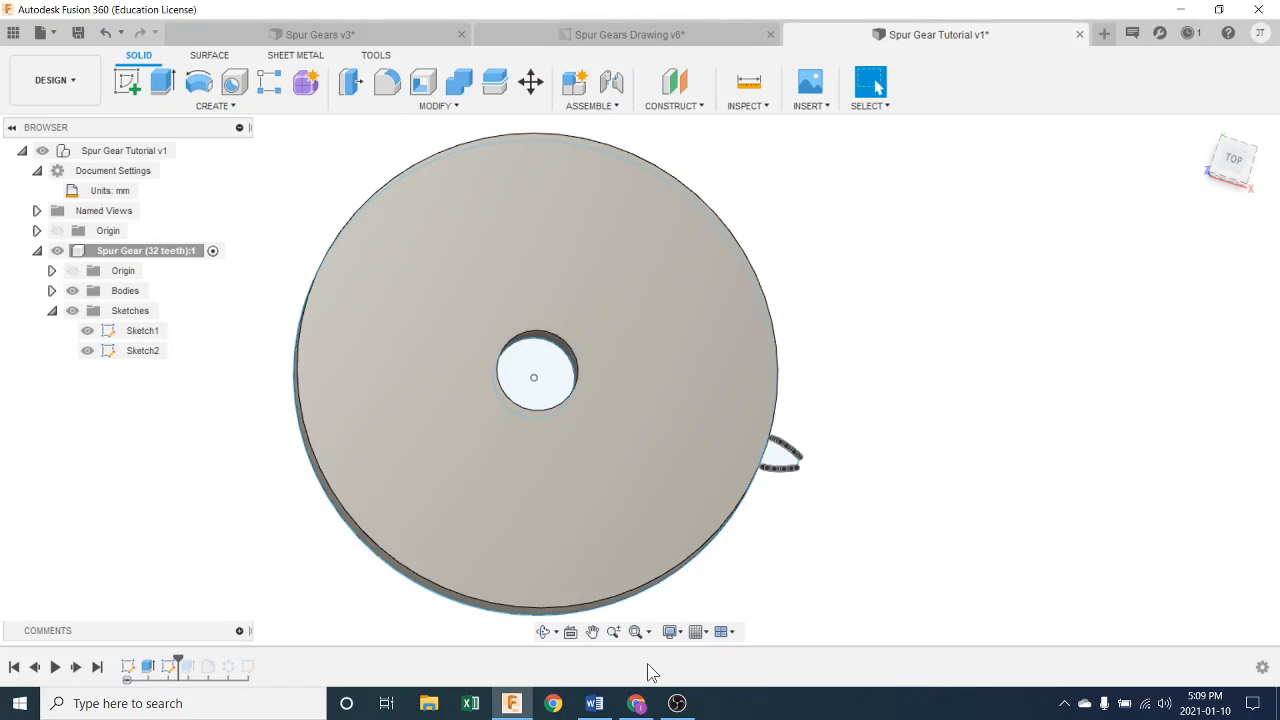
pyautogui.click(77, 671)
pyautogui.scroll(5, 800, 522)
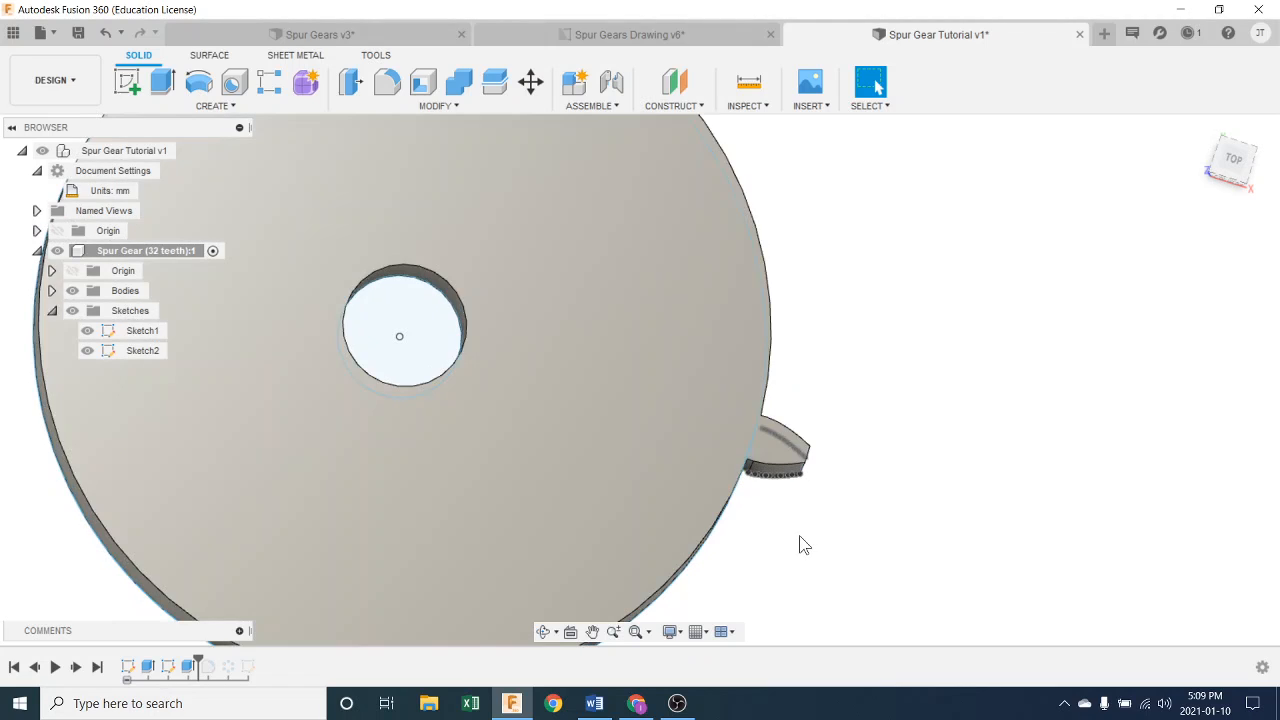
pyautogui.keyDown('shift'); pyautogui.moveTo(800, 543); pyautogui.dragTo(875, 81, button='middle'); pyautogui.keyUp('shift')
pyautogui.keyDown('shift'); pyautogui.moveTo(792, 484); pyautogui.dragTo(791, 480, button='middle'); pyautogui.keyUp('shift')
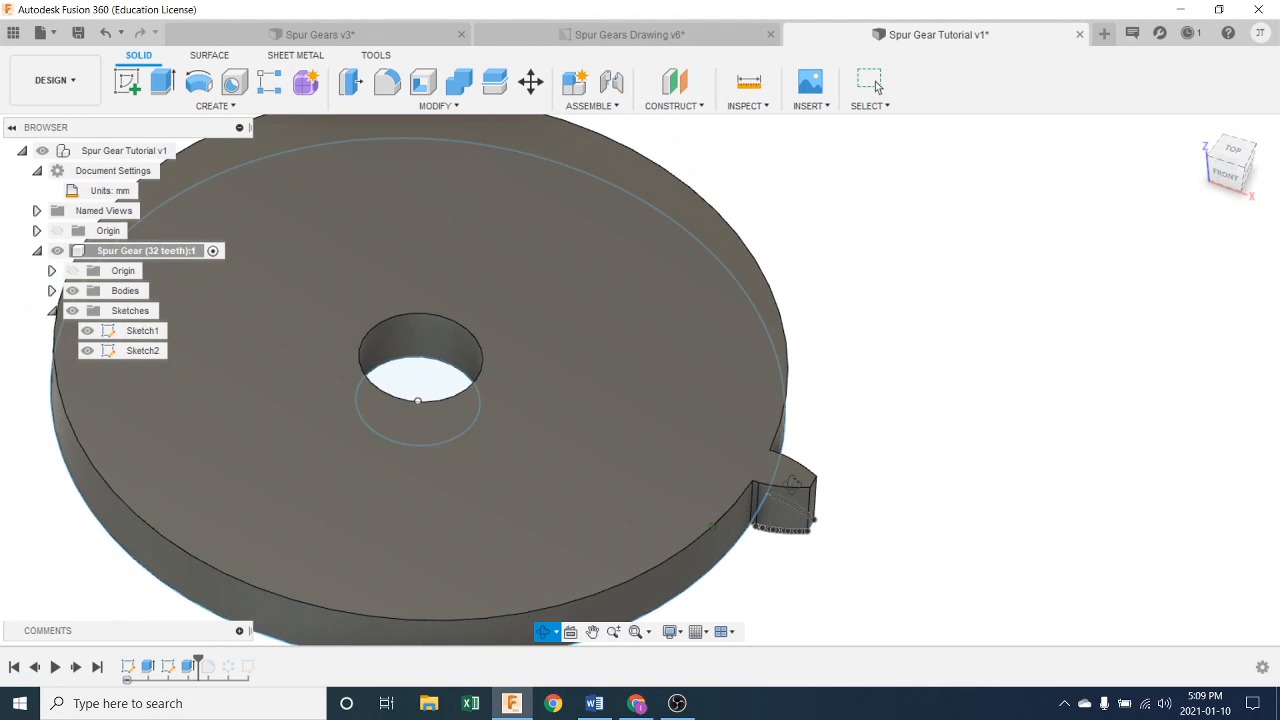
pyautogui.moveTo(560, 615); pyautogui.dragTo(555, 521, button='middle')
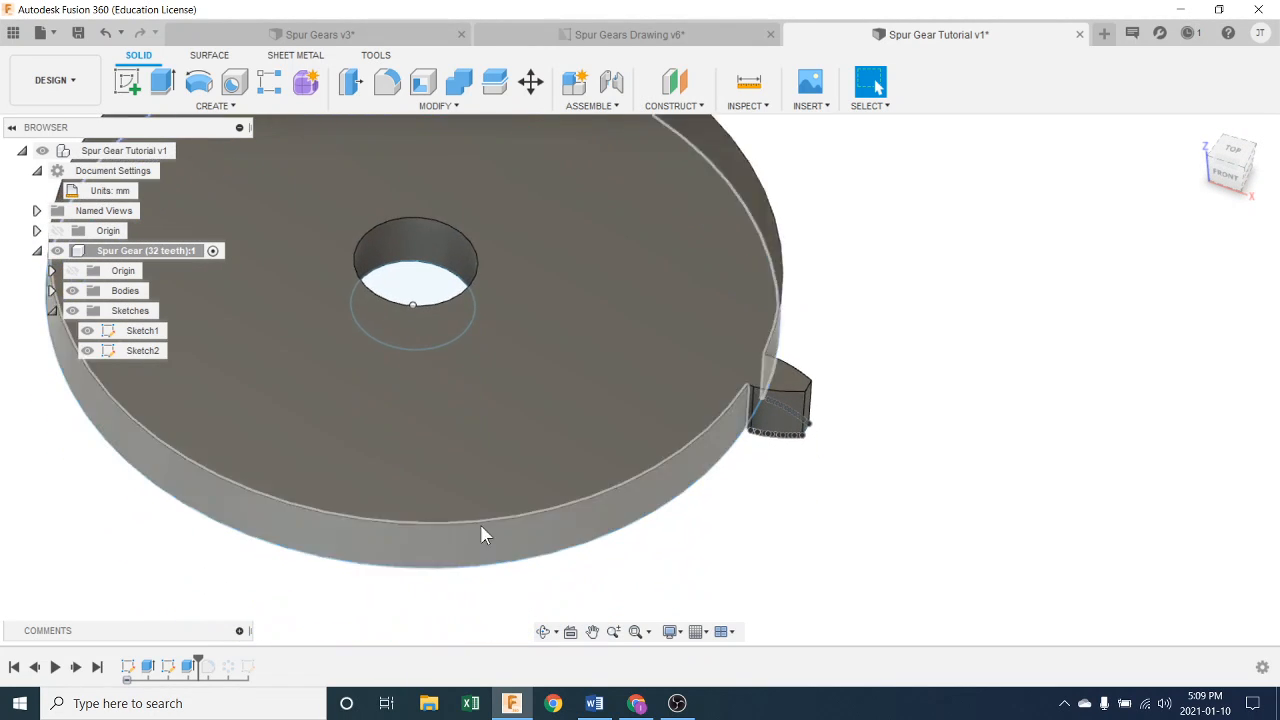
# Advance the history past the fillet feature and examine the rounded corners at the tooth's root.
pyautogui.click(77, 668)
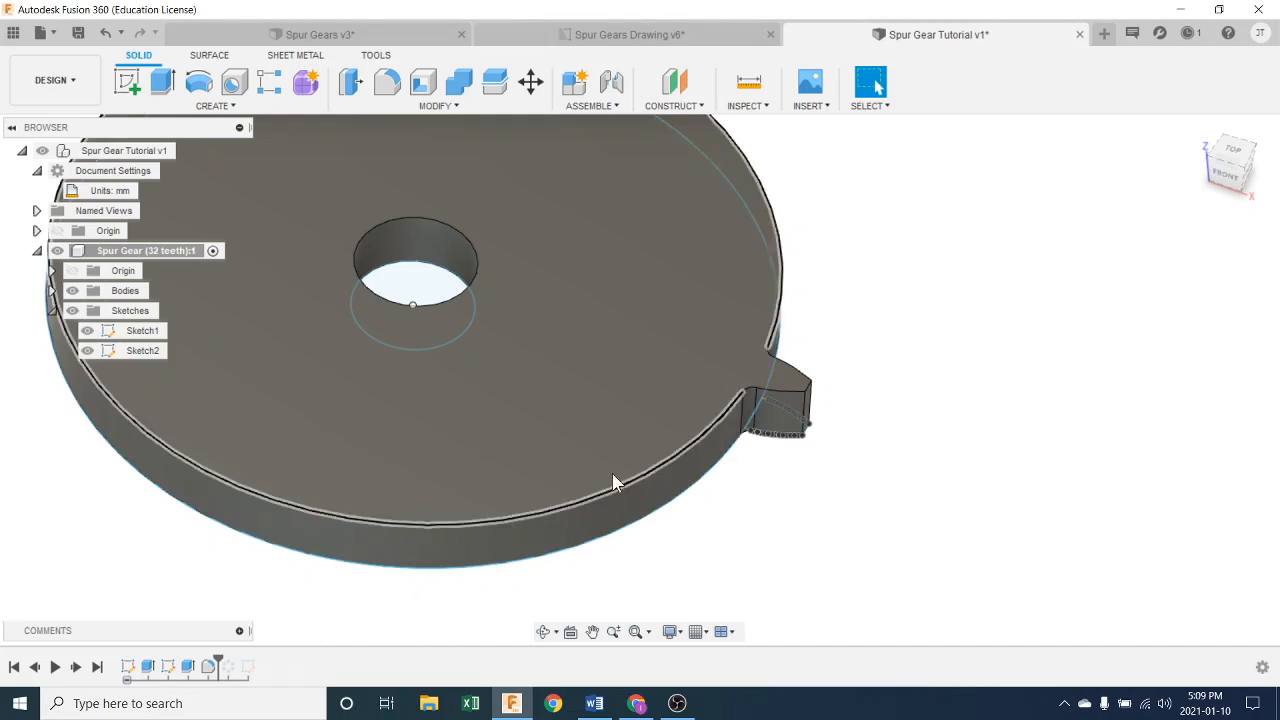
pyautogui.scroll(5, 766, 423)
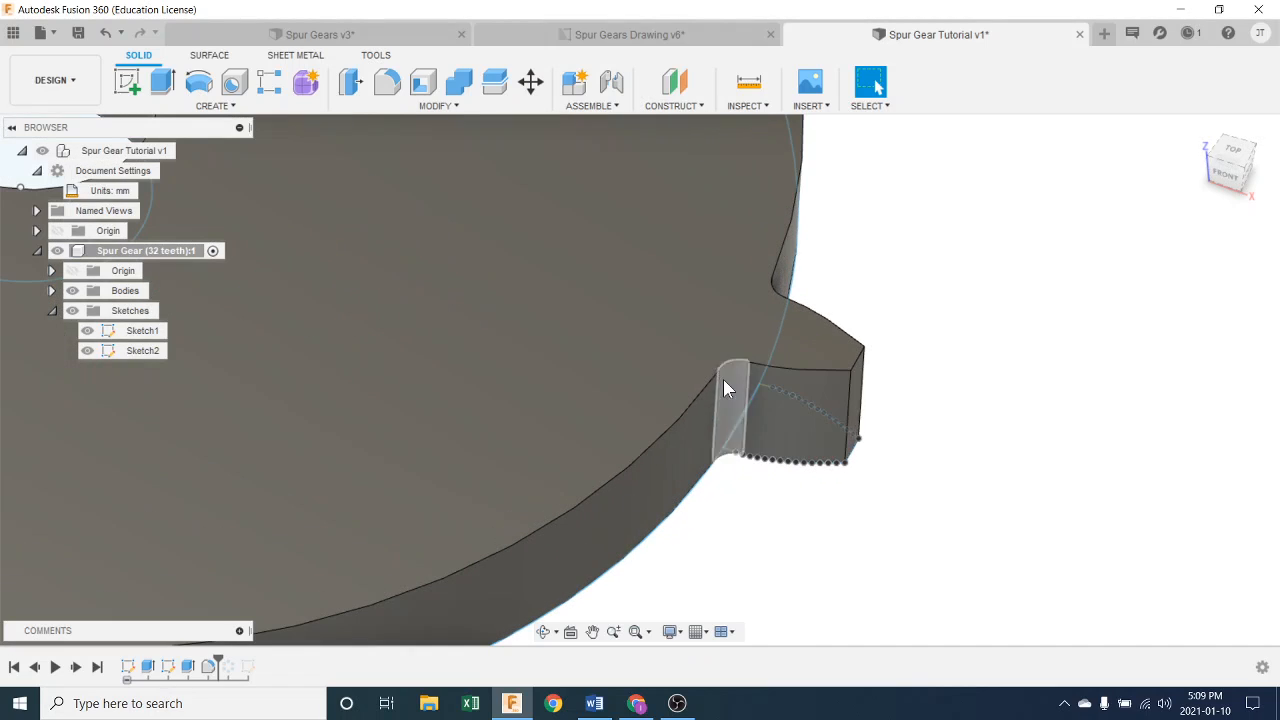
pyautogui.scroll(-5, 774, 494)
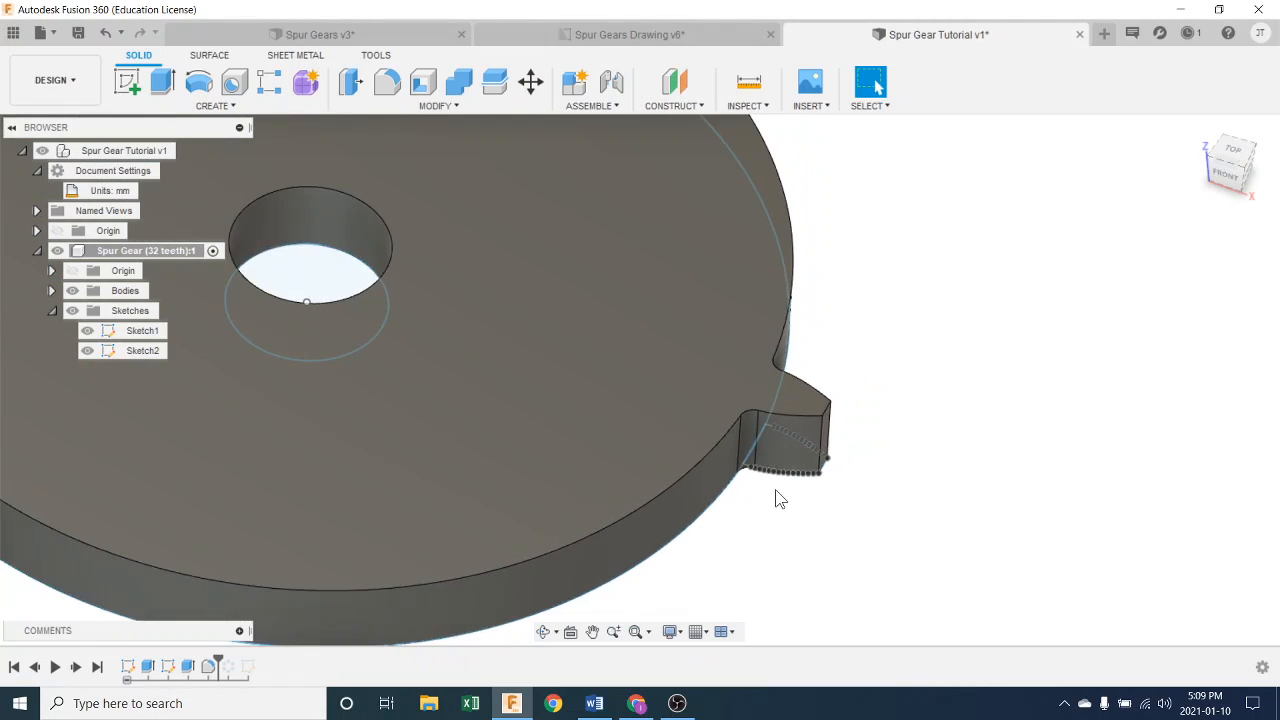
pyautogui.keyDown('shift'); pyautogui.moveTo(837, 529); pyautogui.dragTo(835, 552, button='middle'); pyautogui.keyUp('shift')
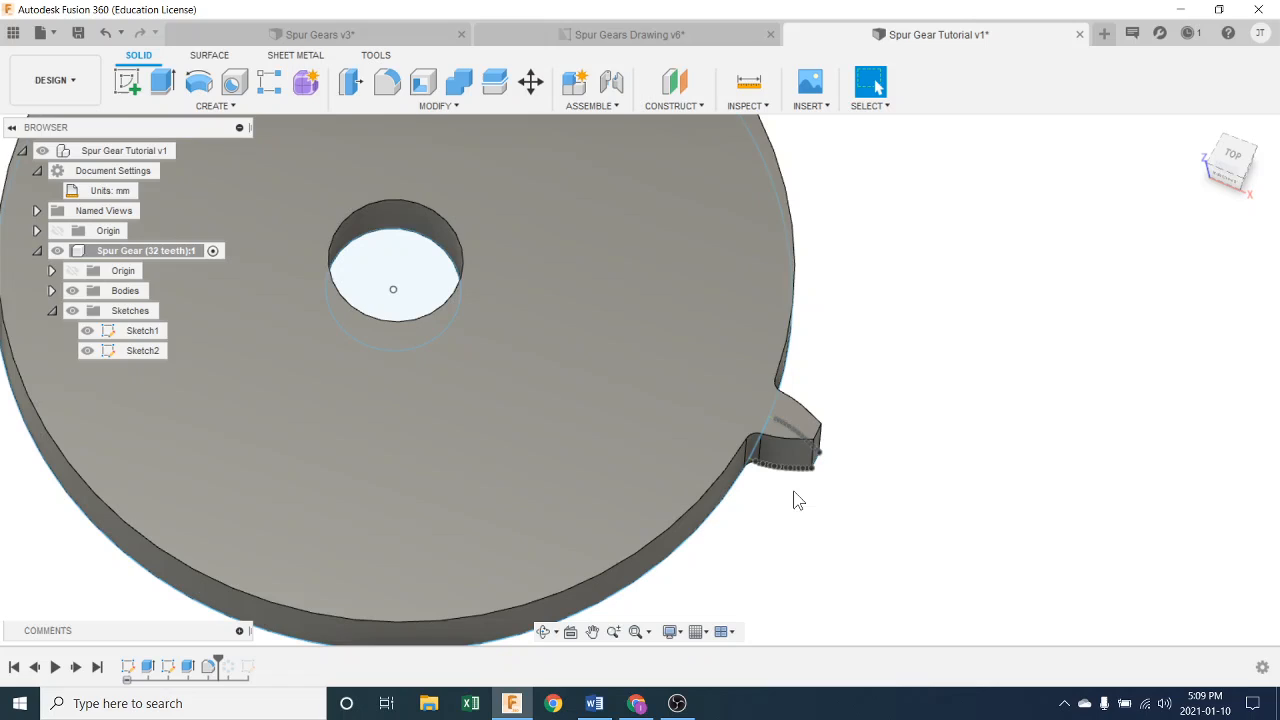
# Advance the history past the circular pattern of the tooth and look over the available creation commands, including Pattern.
pyautogui.click(76, 666)
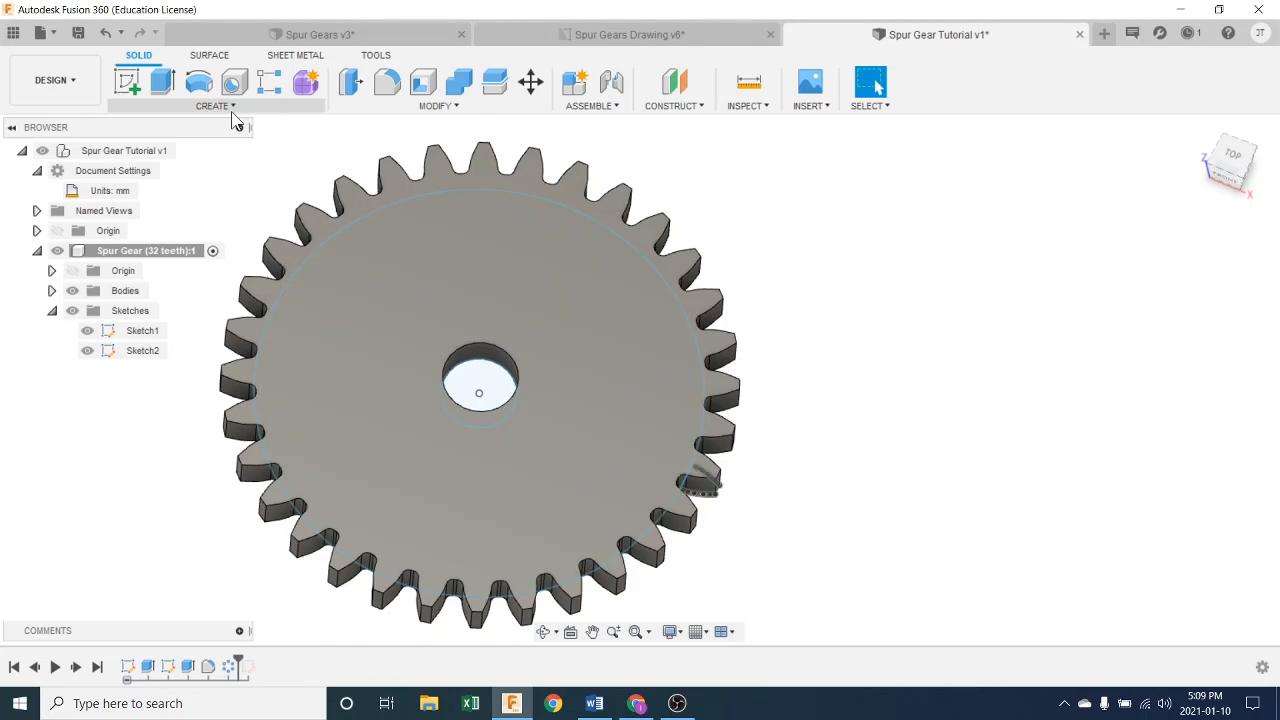
pyautogui.click(231, 109)
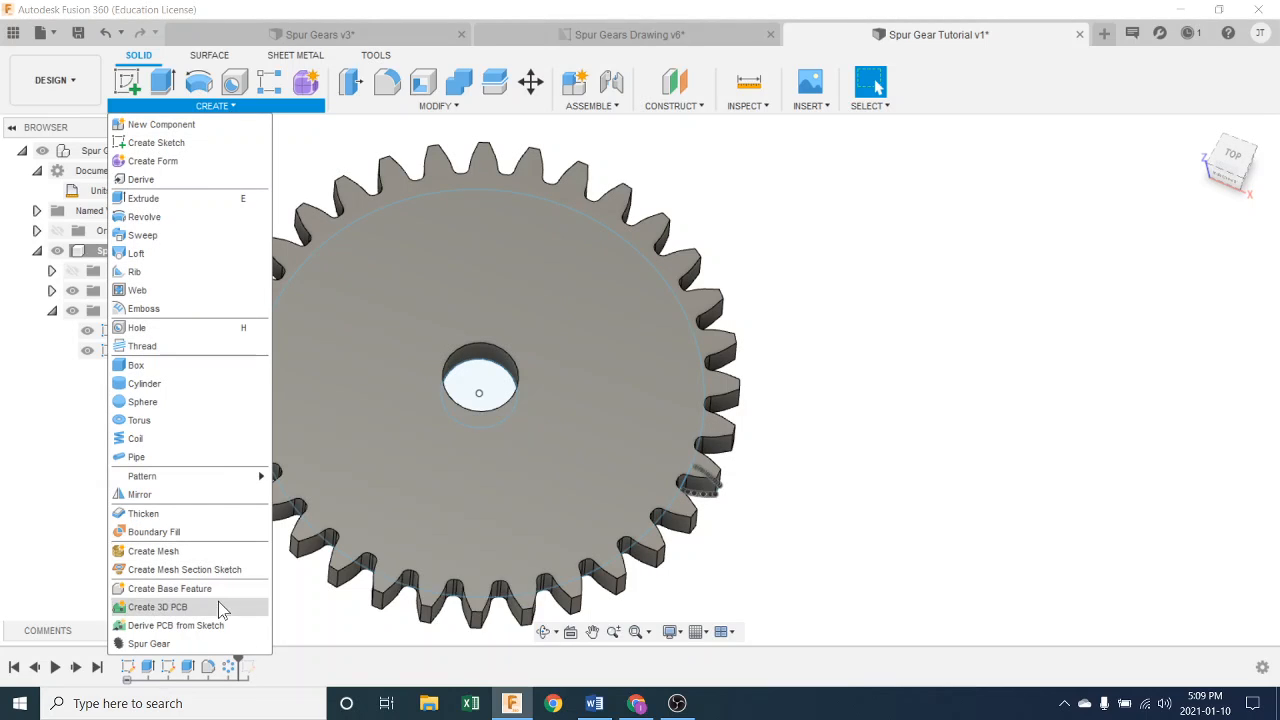
pyautogui.moveTo(229, 480)
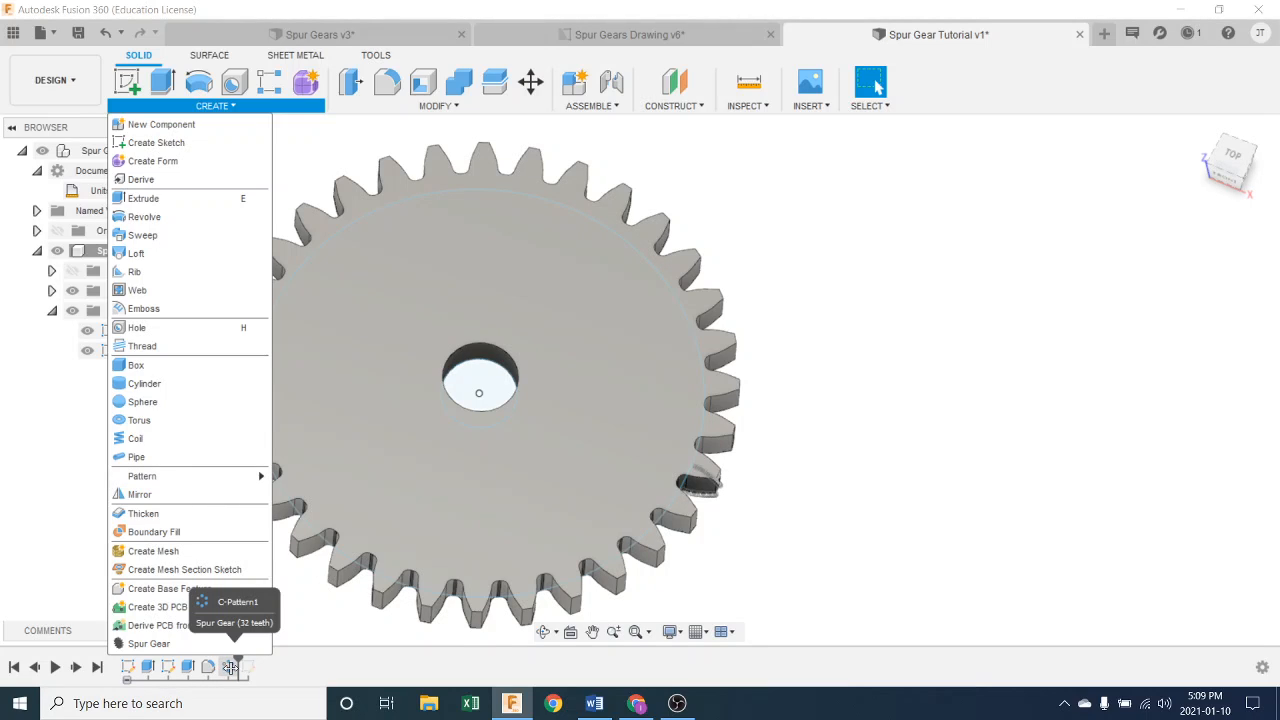
pyautogui.click(896, 508)
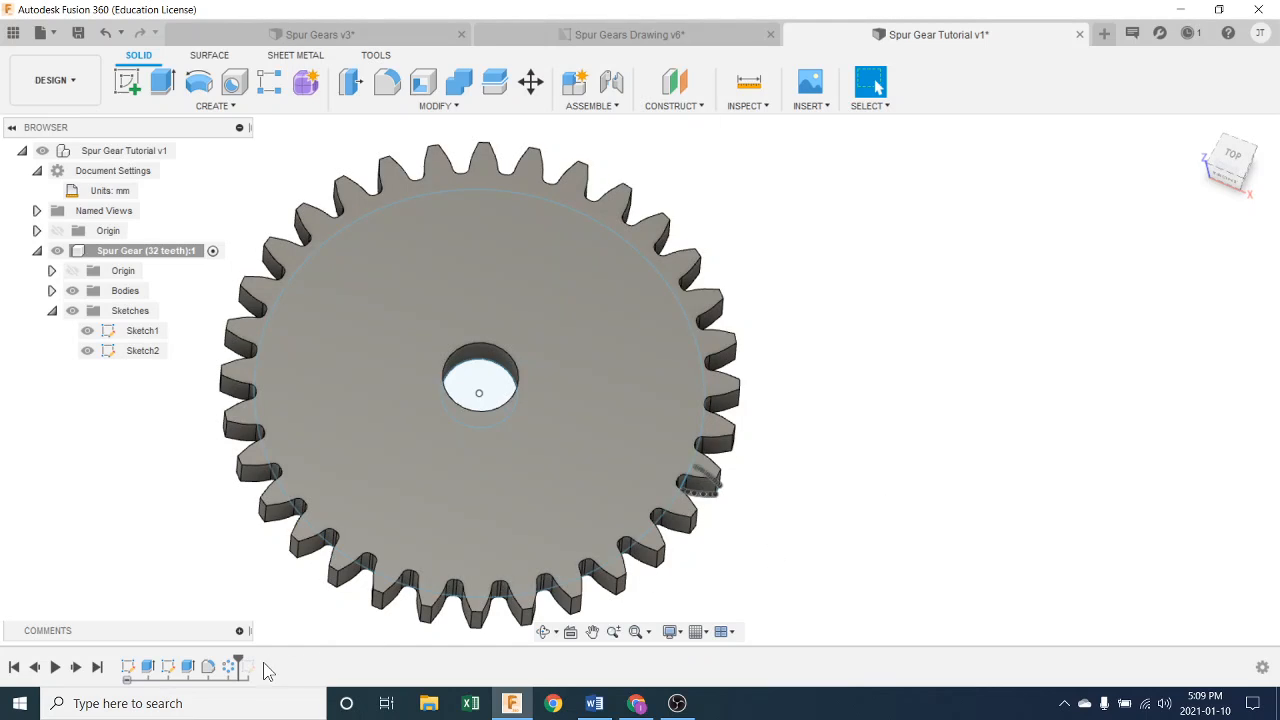
# Advance the history to its end, past Sketch3, and examine the dashed pitch circle across the teeth from the top view.
pyautogui.click(77, 668)
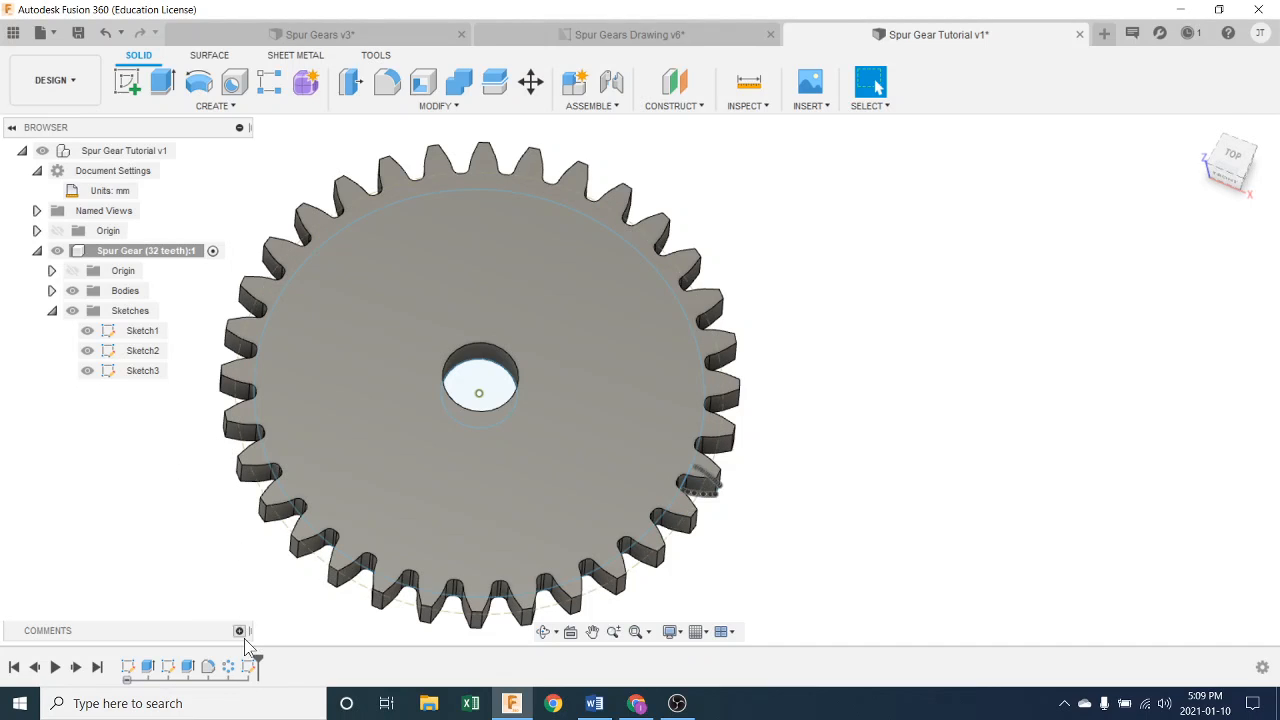
pyautogui.keyDown('shift'); pyautogui.moveTo(831, 336); pyautogui.dragTo(819, 403, button='middle'); pyautogui.keyUp('shift')
pyautogui.scroll(-2, 818, 403)
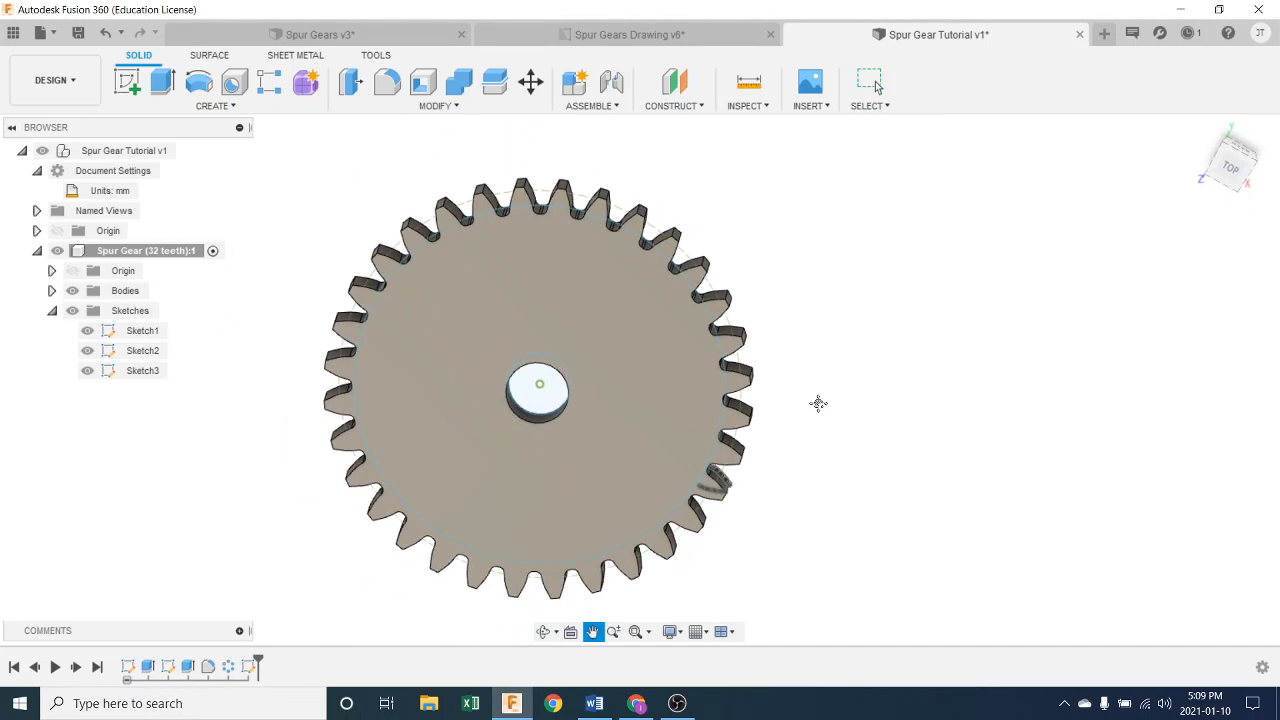
pyautogui.click(1231, 170)
pyautogui.scroll(5, 622, 289)
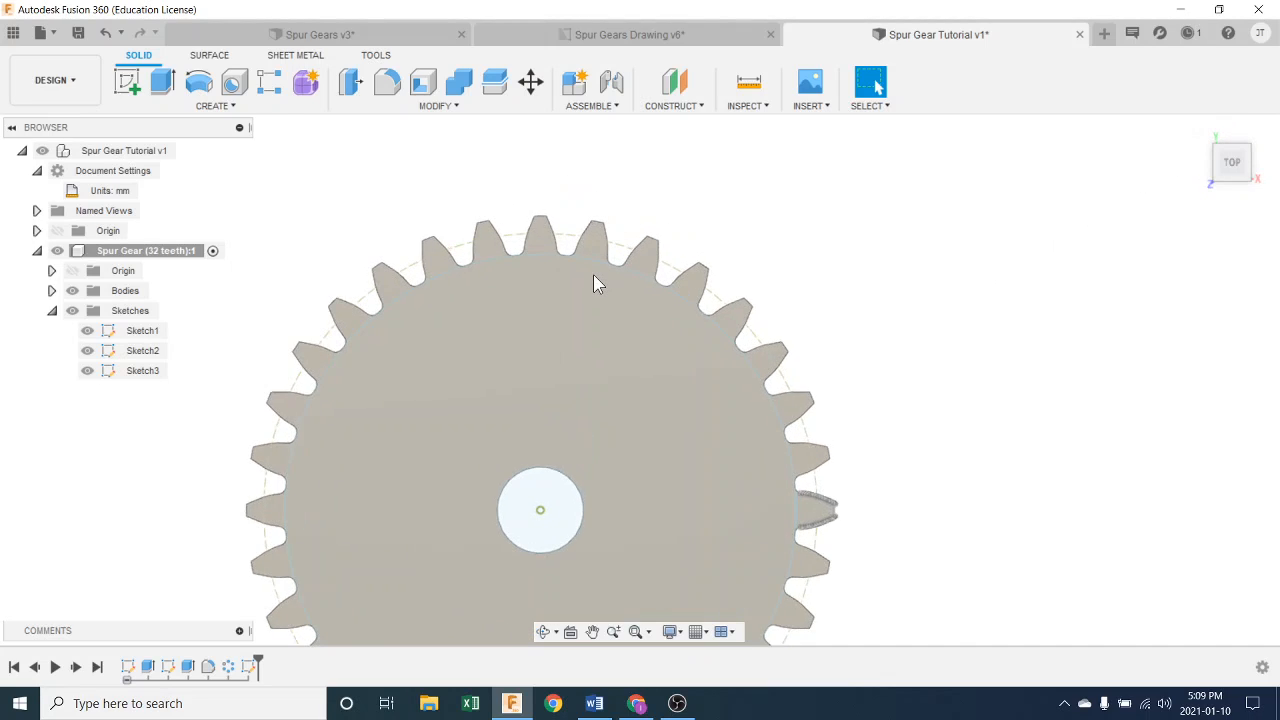
pyautogui.scroll(1, 533, 190)
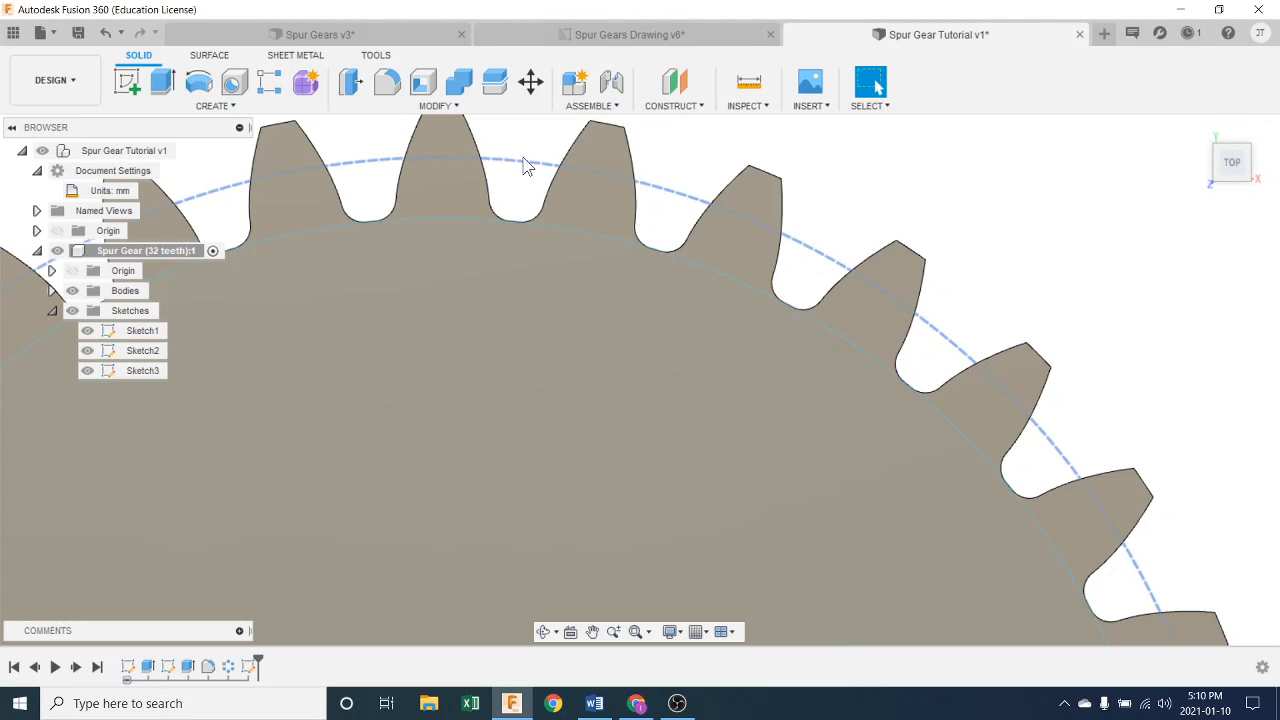
pyautogui.scroll(-3, 543, 240)
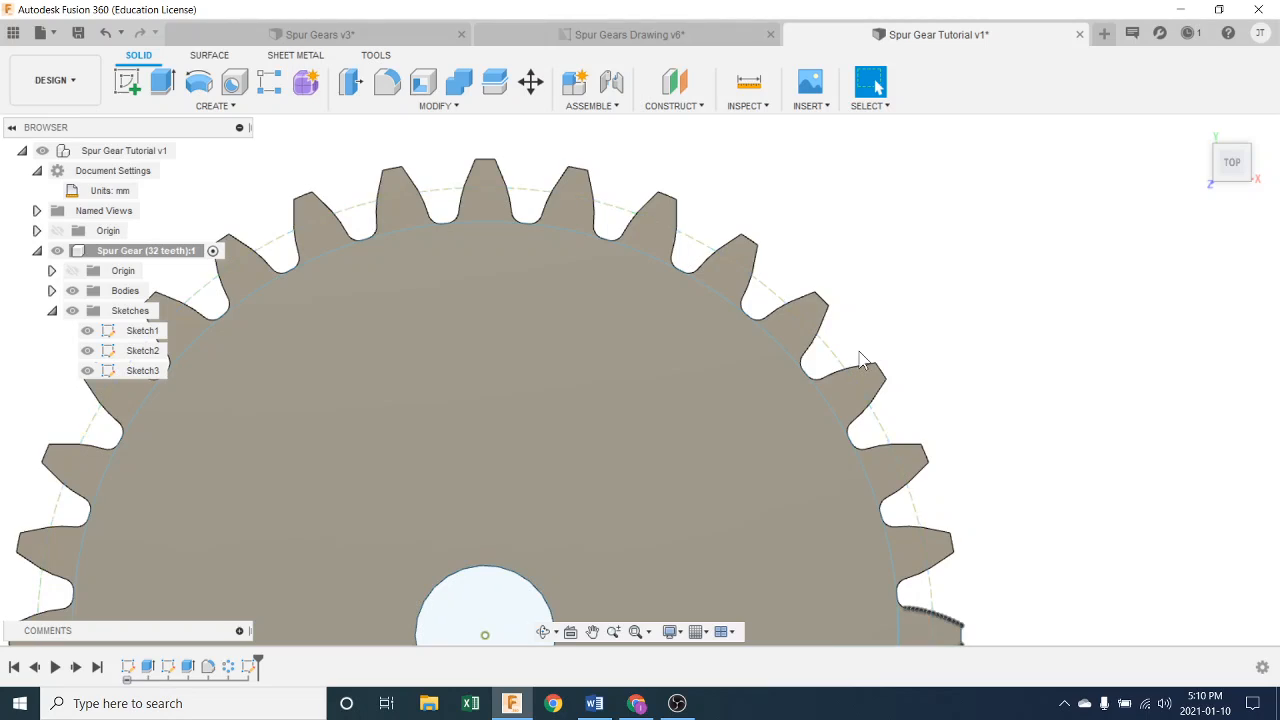
pyautogui.scroll(-2, 860, 372)
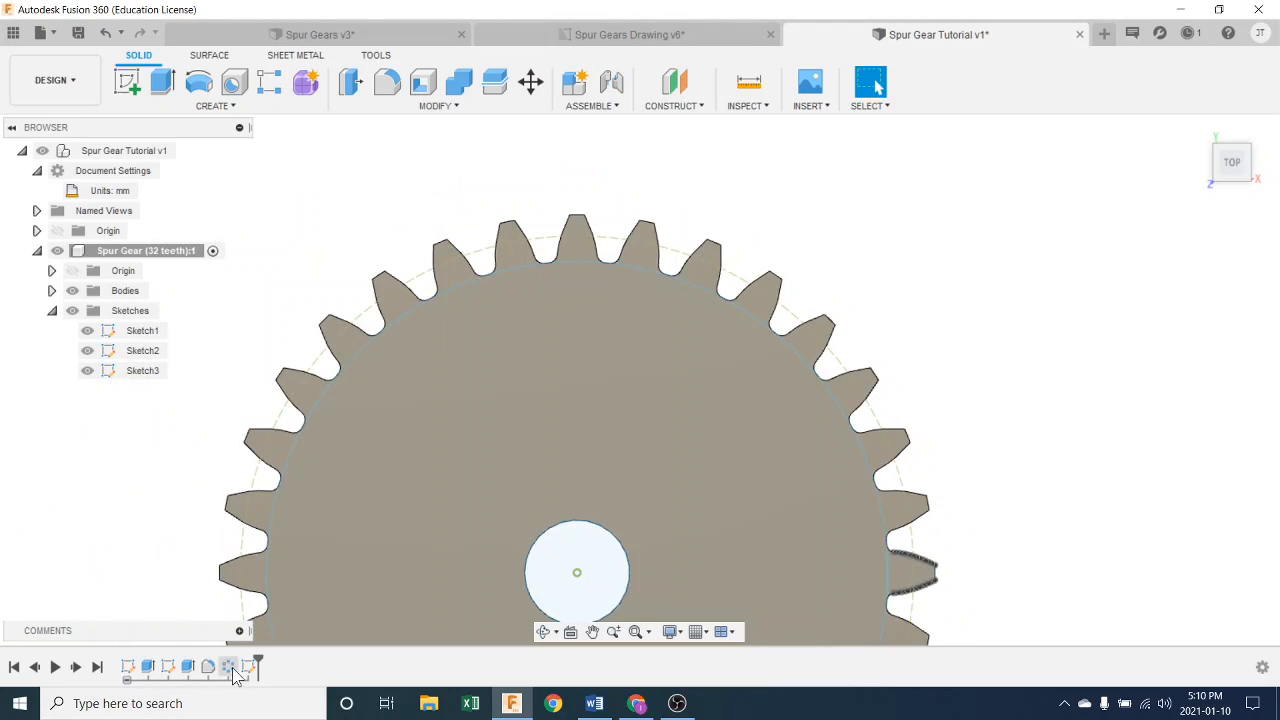
# Collapse the gear's feature group in the timeline, rename it to Spur Gear 32T, and clear the selection.
pyautogui.click(128, 681)
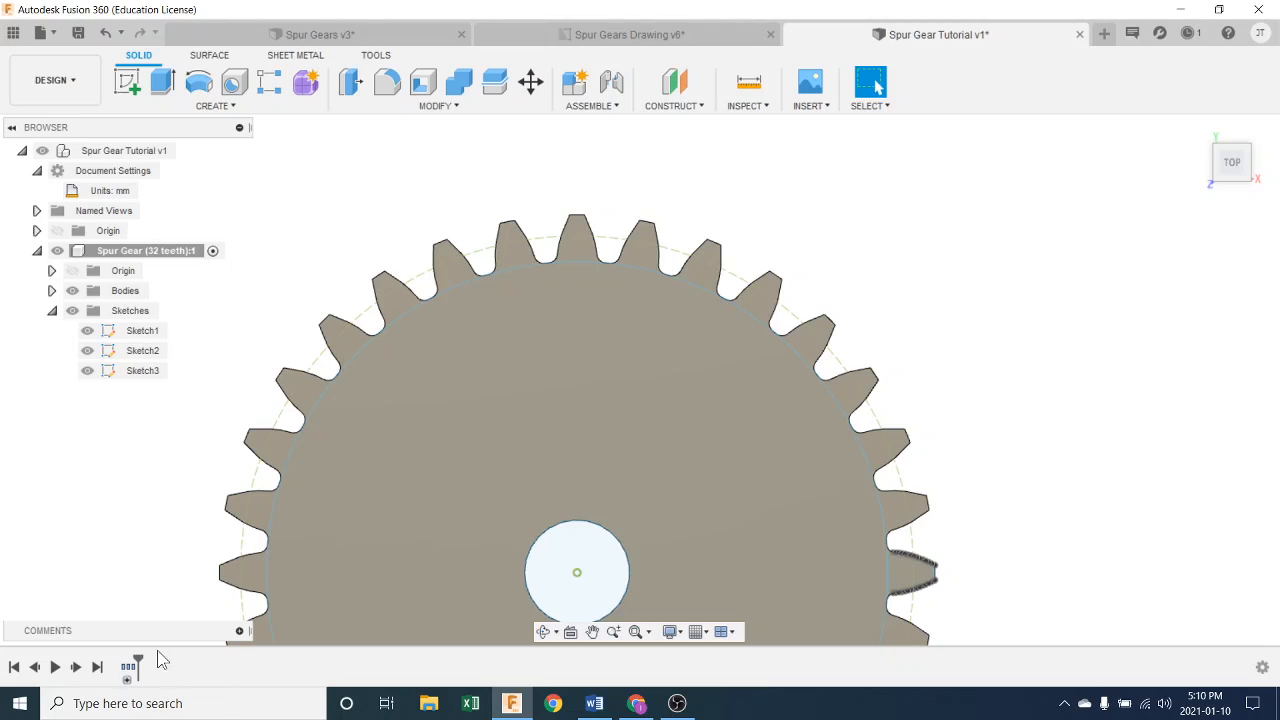
pyautogui.click(128, 666)
pyautogui.rightClick(128, 664)
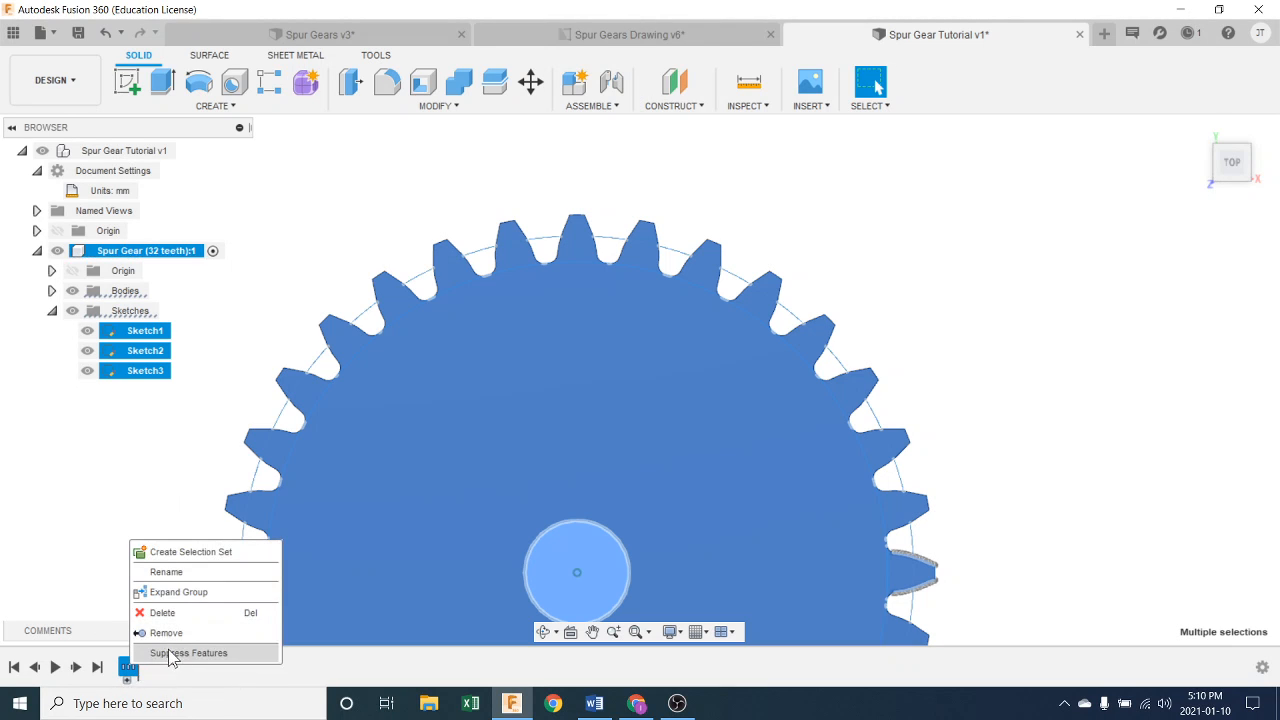
pyautogui.click(197, 571)
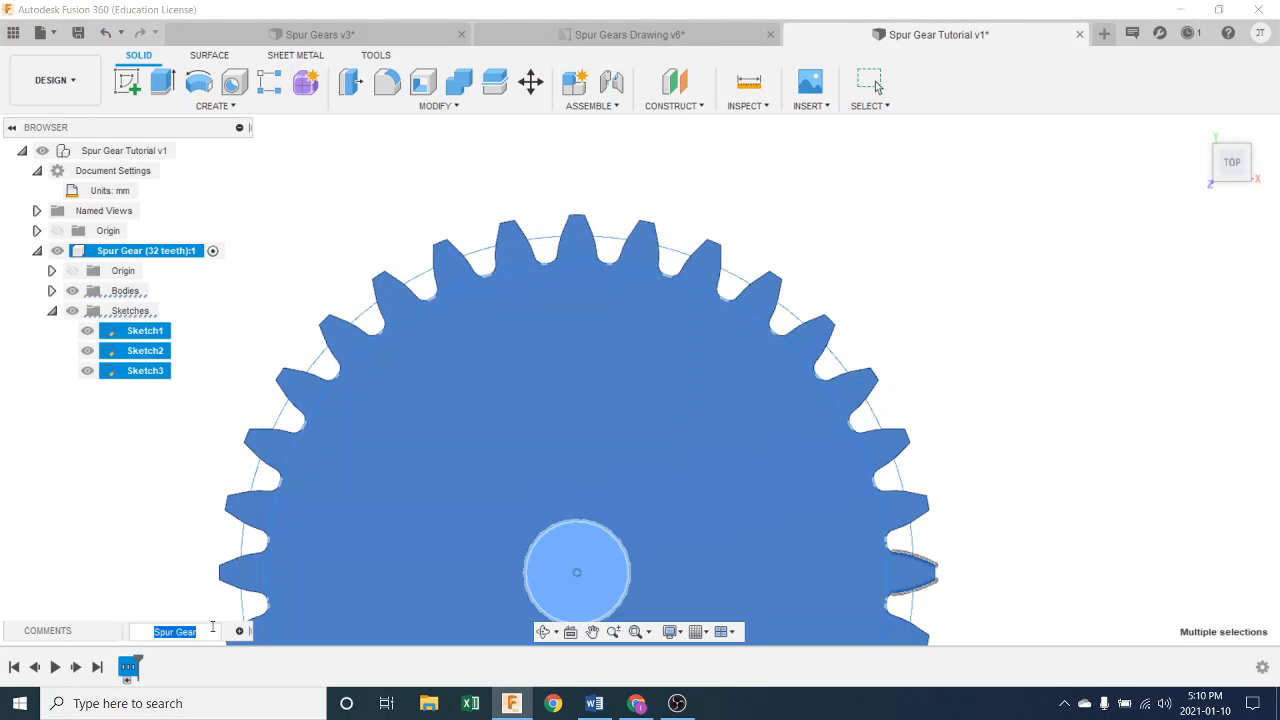
pyautogui.click(208, 632)
pyautogui.write('32T')
pyautogui.press('Return')
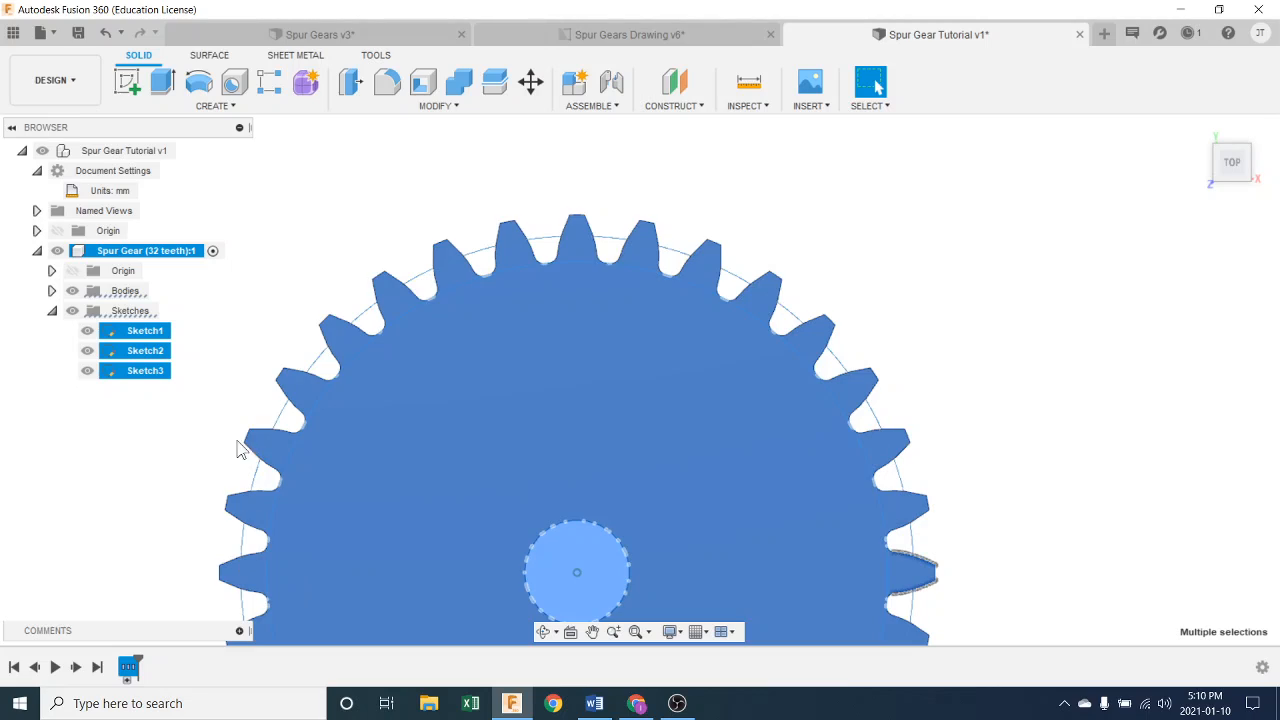
pyautogui.moveTo(129, 671)
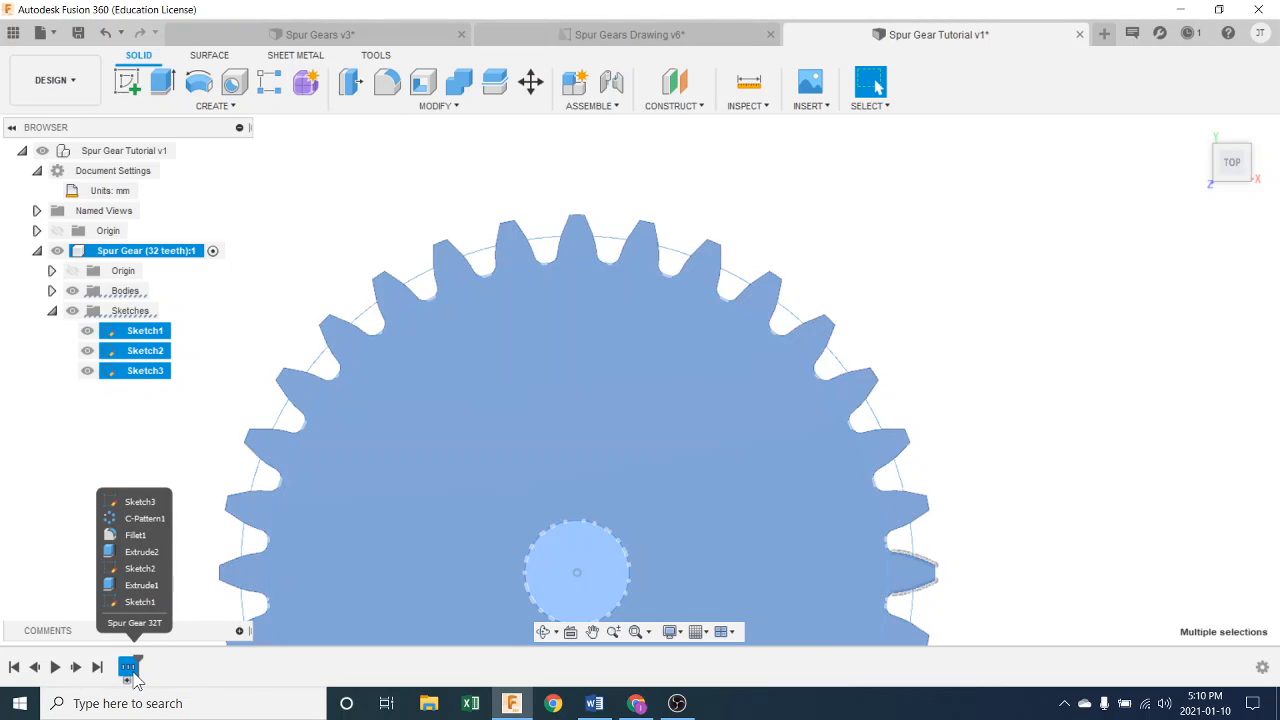
pyautogui.click(238, 320)
pyautogui.scroll(-3, 241, 316)
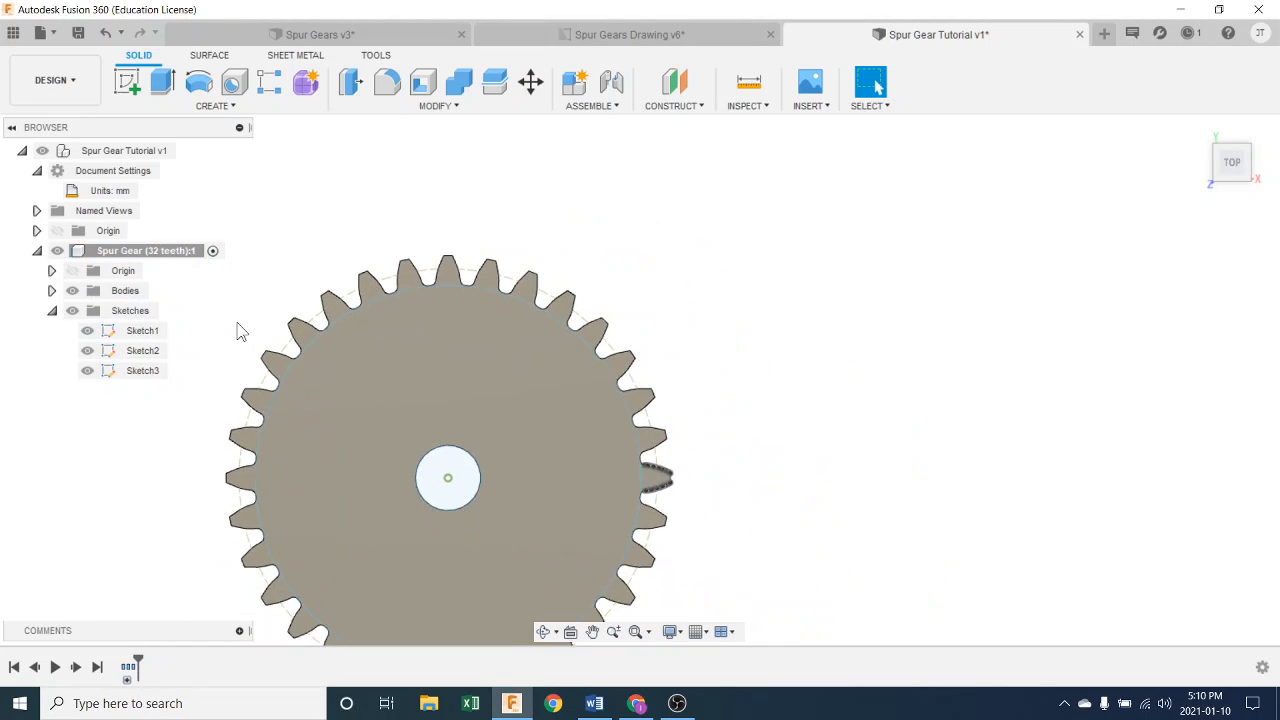
pyautogui.keyDown('shift'); pyautogui.moveTo(241, 316); pyautogui.dragTo(740, 405, button='middle'); pyautogui.keyUp('shift')
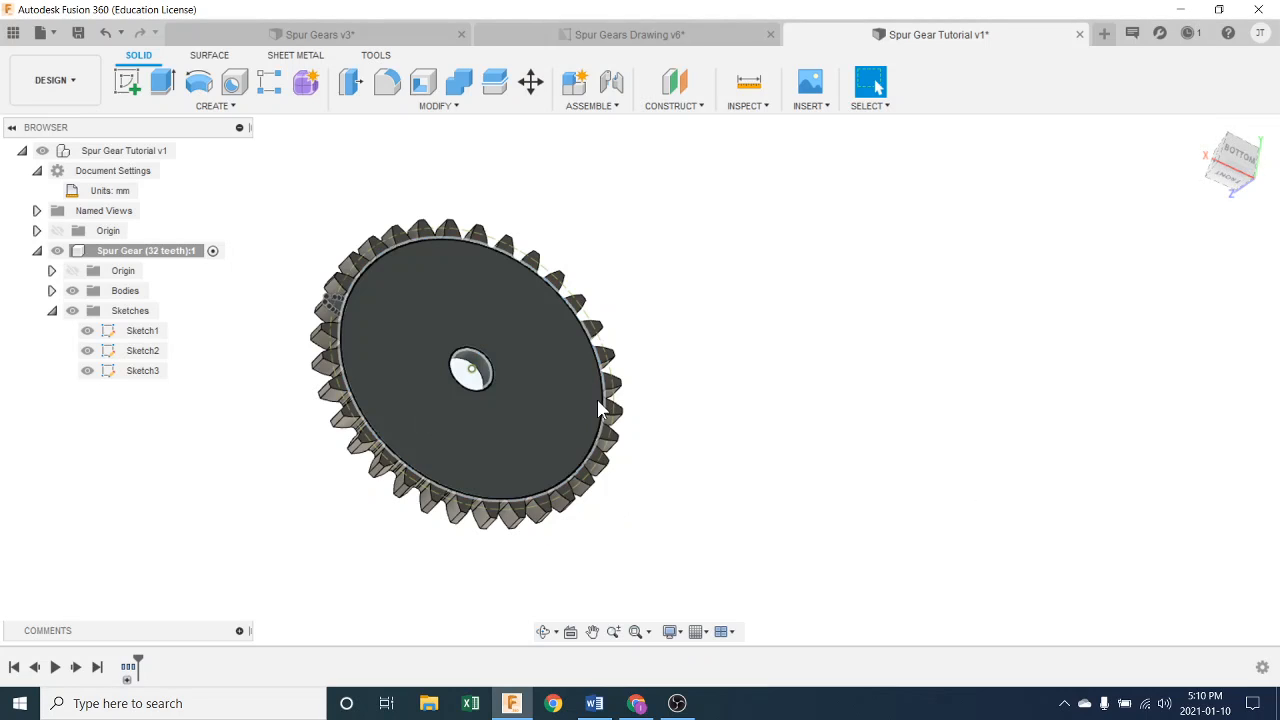
pyautogui.keyDown('shift'); pyautogui.moveTo(743, 451); pyautogui.dragTo(714, 469, button='middle'); pyautogui.keyUp('shift')
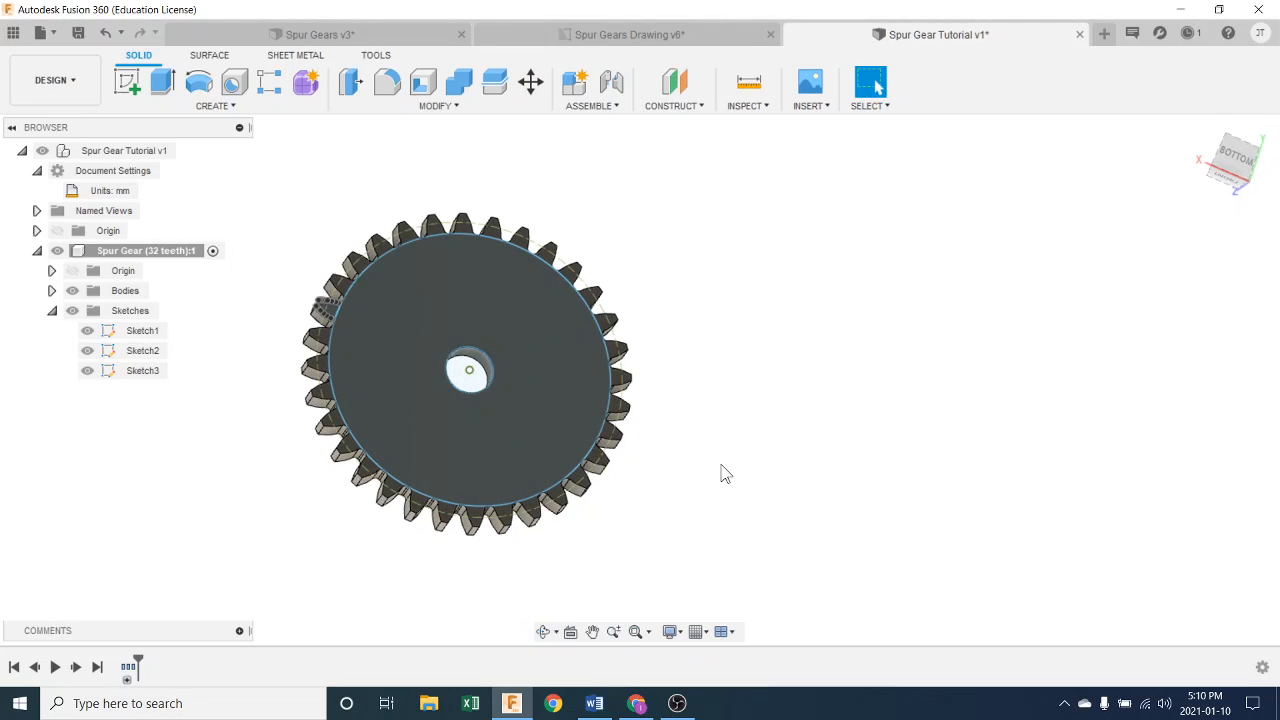